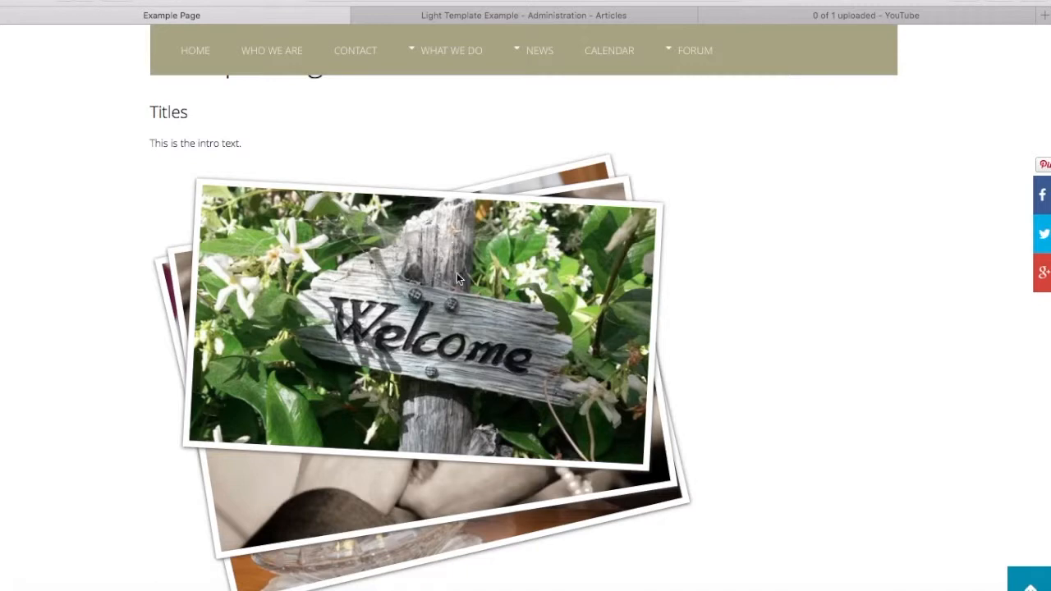
Step: Flip through the photos in the stacked gallery below the Example Page's intro text
left_click(458, 276)
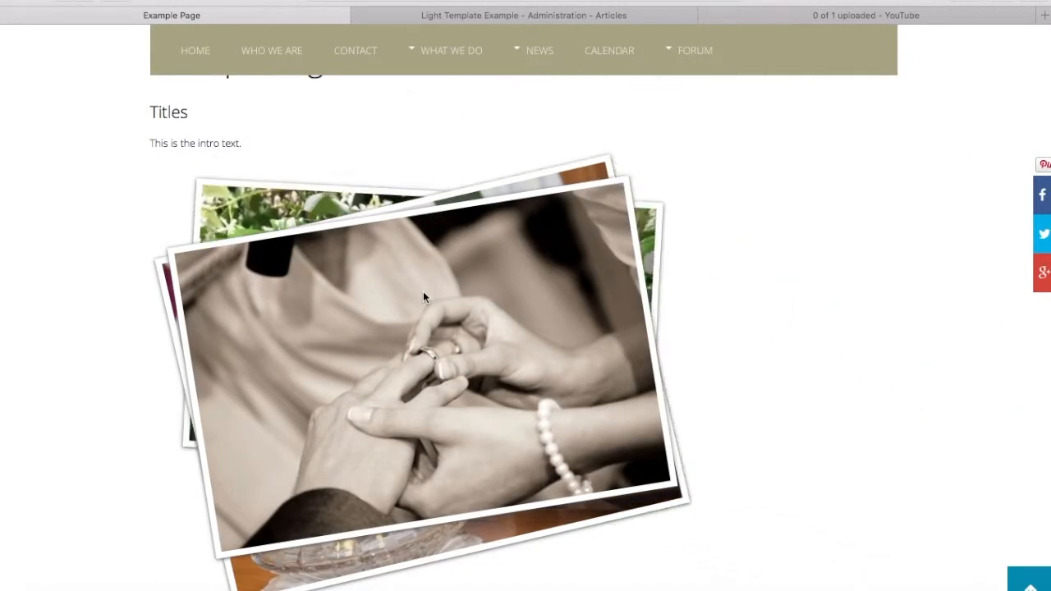
left_click(440, 314)
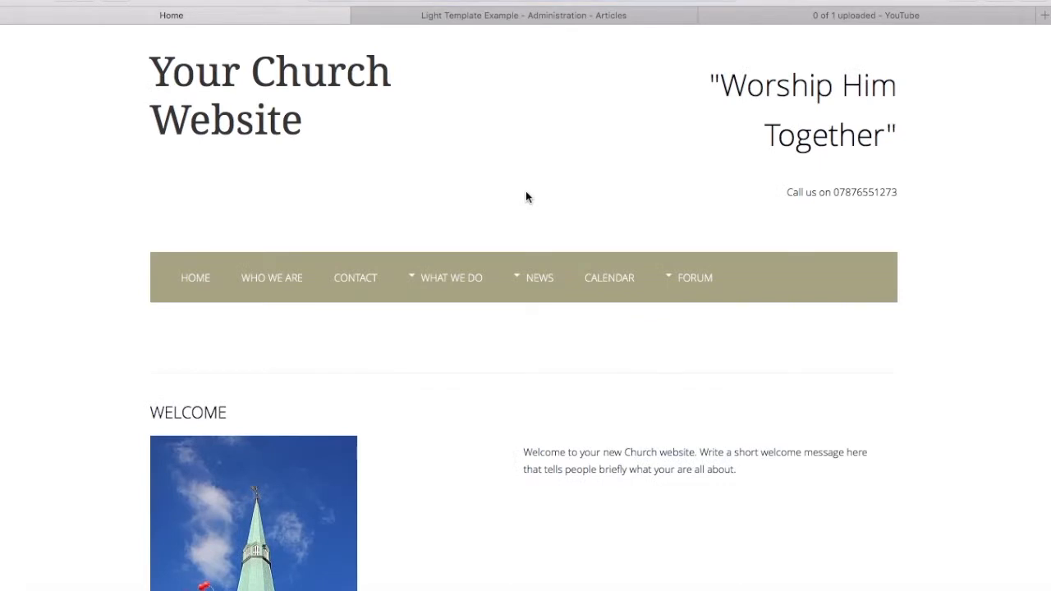
Step: Enlarge the stained-glass picture in the home page's image row and close it again
scroll(526, 195, "down", 10)
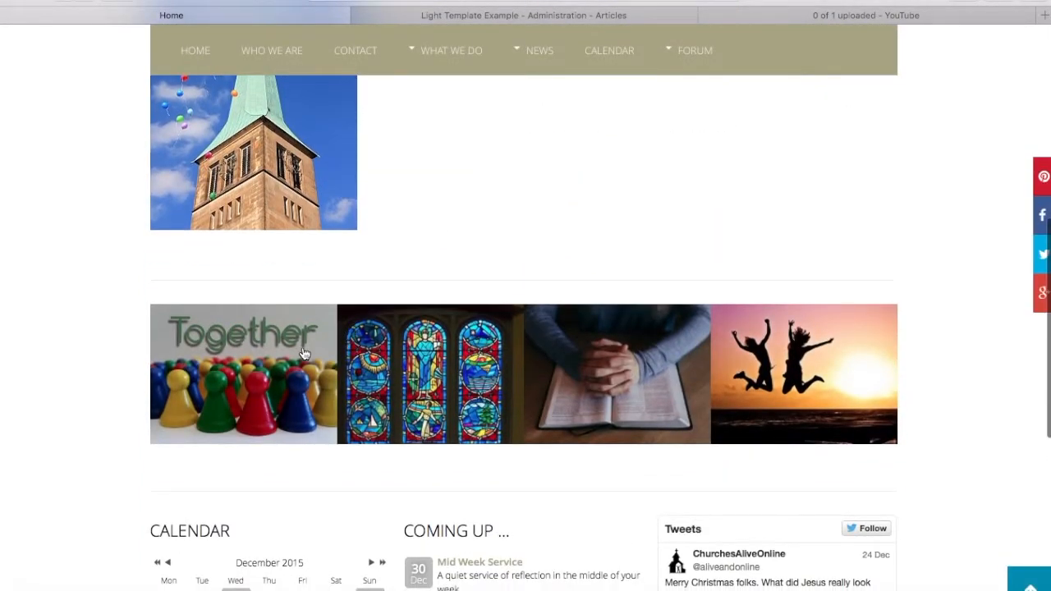
left_click(434, 366)
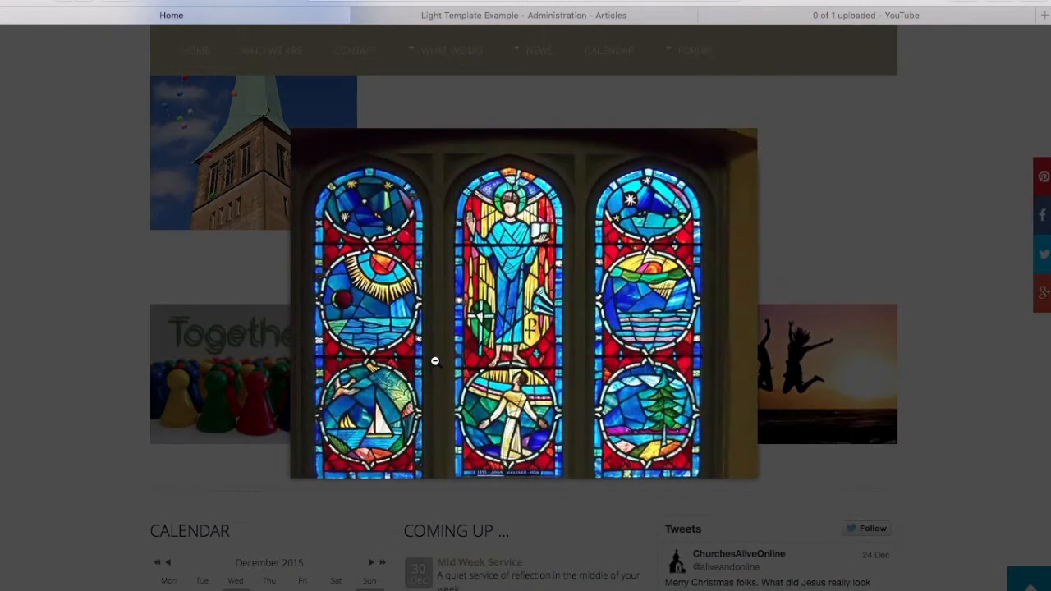
left_click(435, 360)
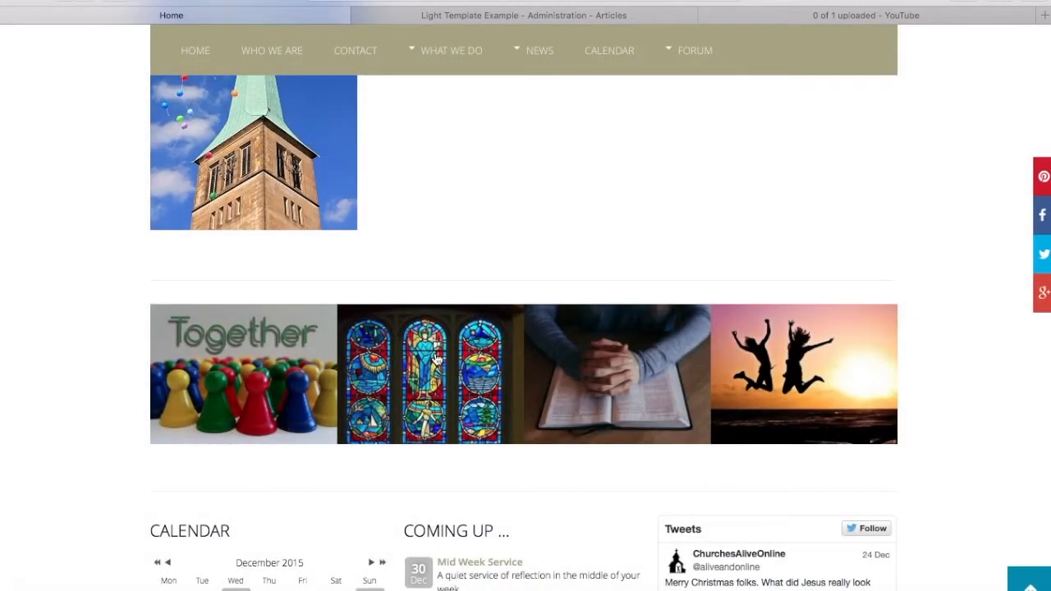
scroll(435, 360, "down", 2)
scroll(434, 359, "up", 7)
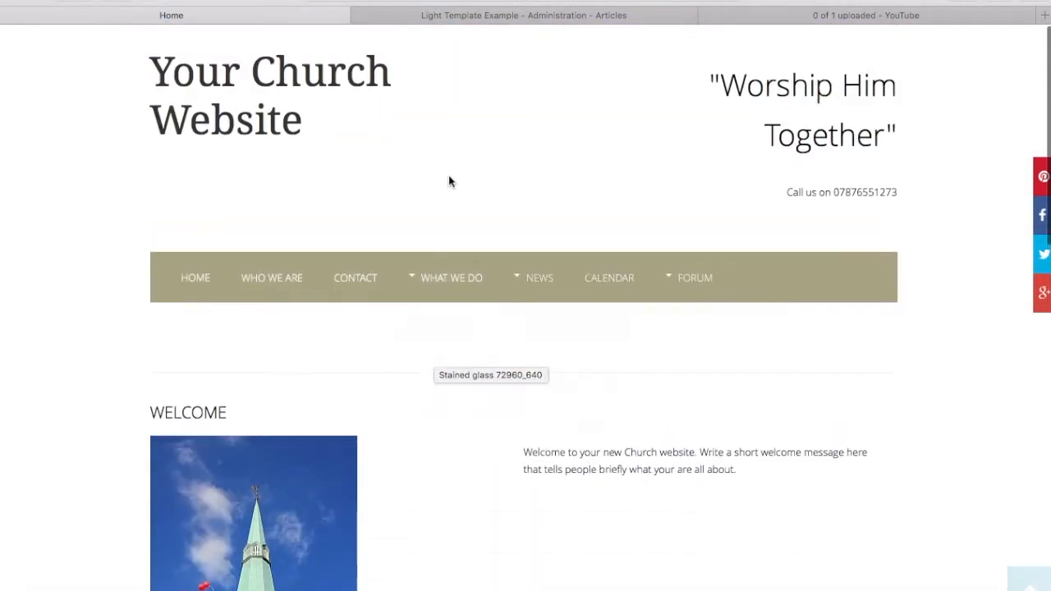
Step: Open the website's Example Page from What We Do and look over its text
mouse_move(476, 279)
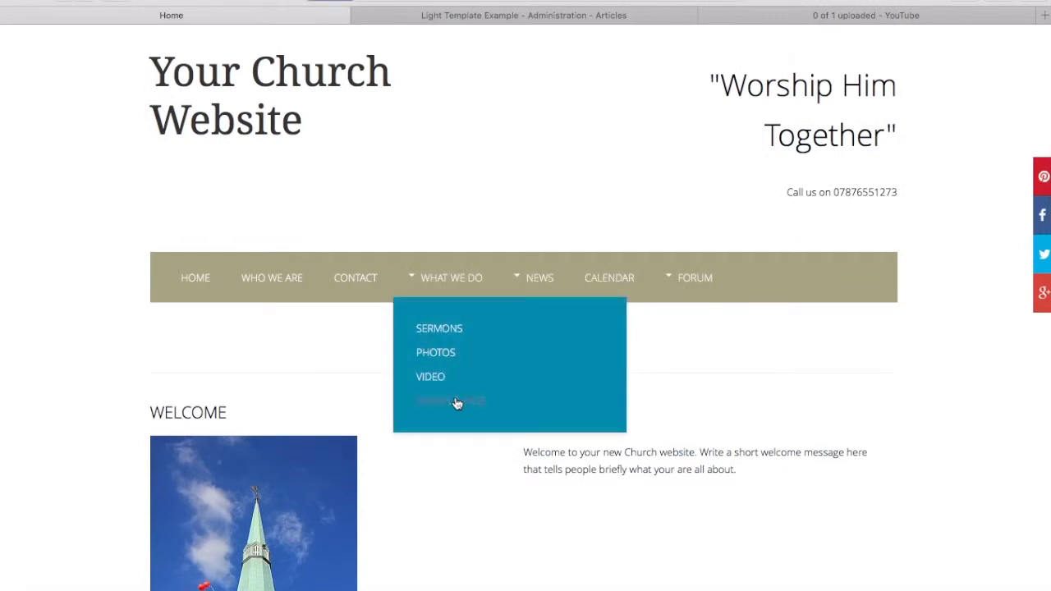
left_click(465, 394)
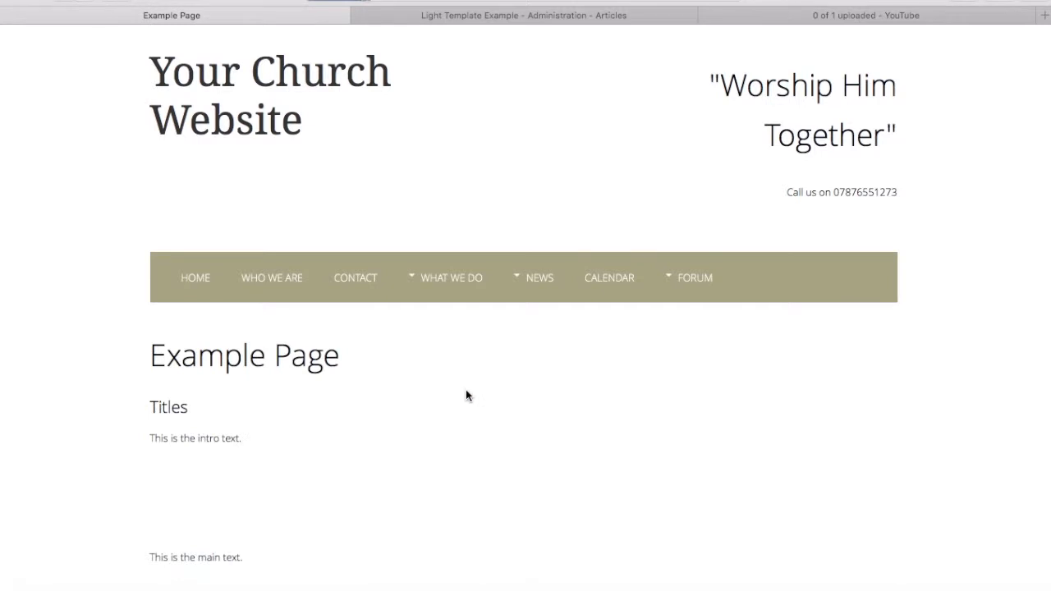
scroll(466, 395, "down", 4)
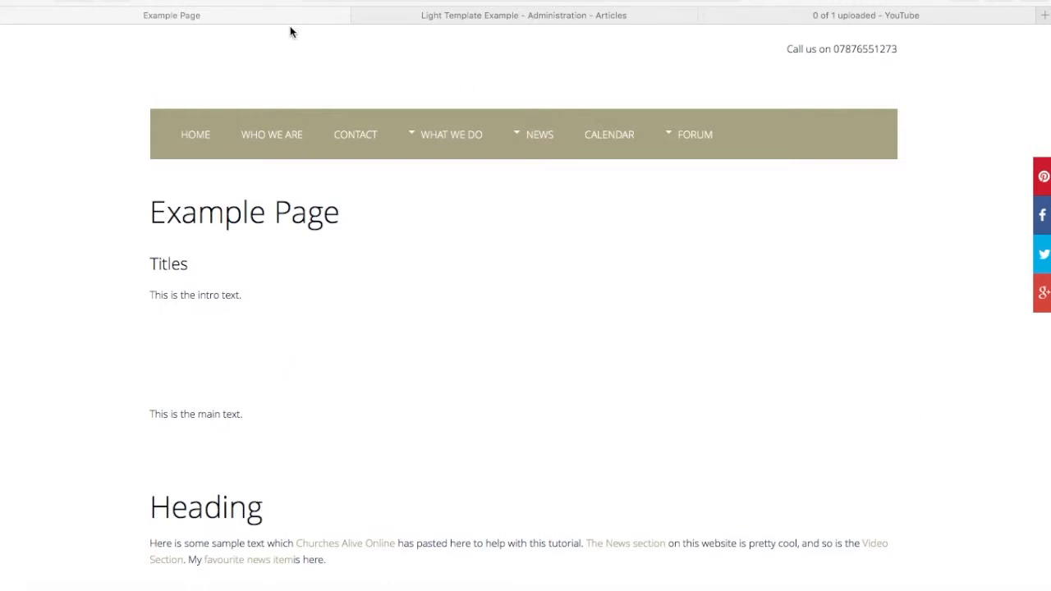
Step: Switch to the Joomla article administration and open the "Example page" article for editing
left_click(447, 17)
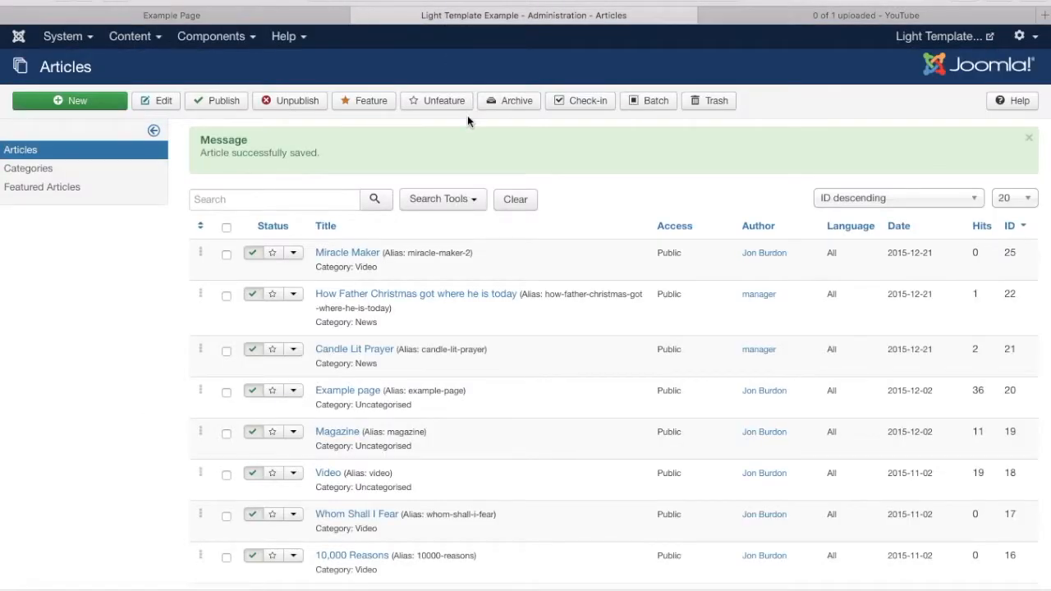
scroll(468, 121, "down", 3)
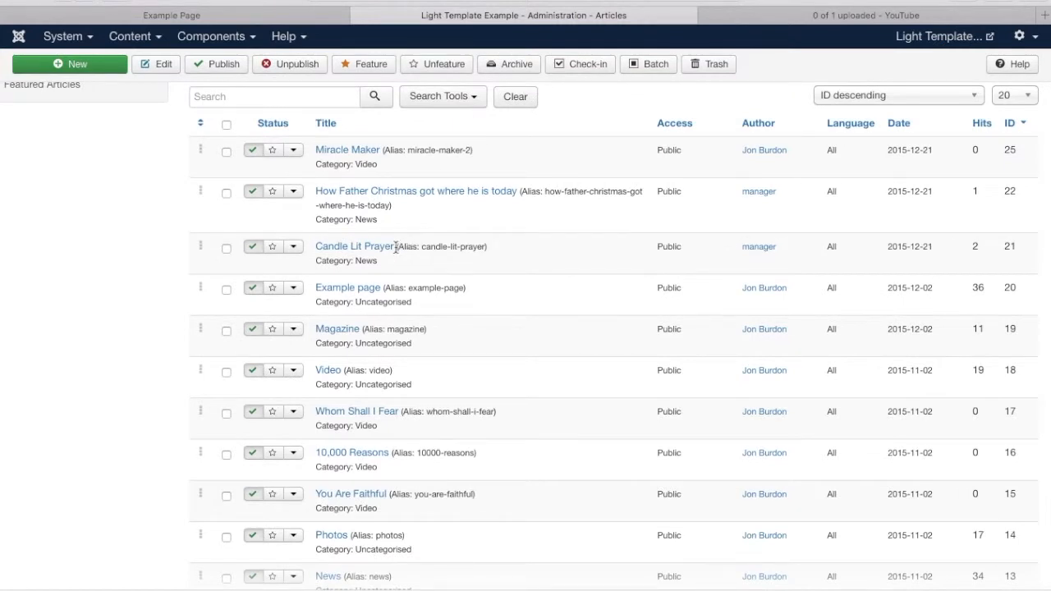
left_click(361, 291)
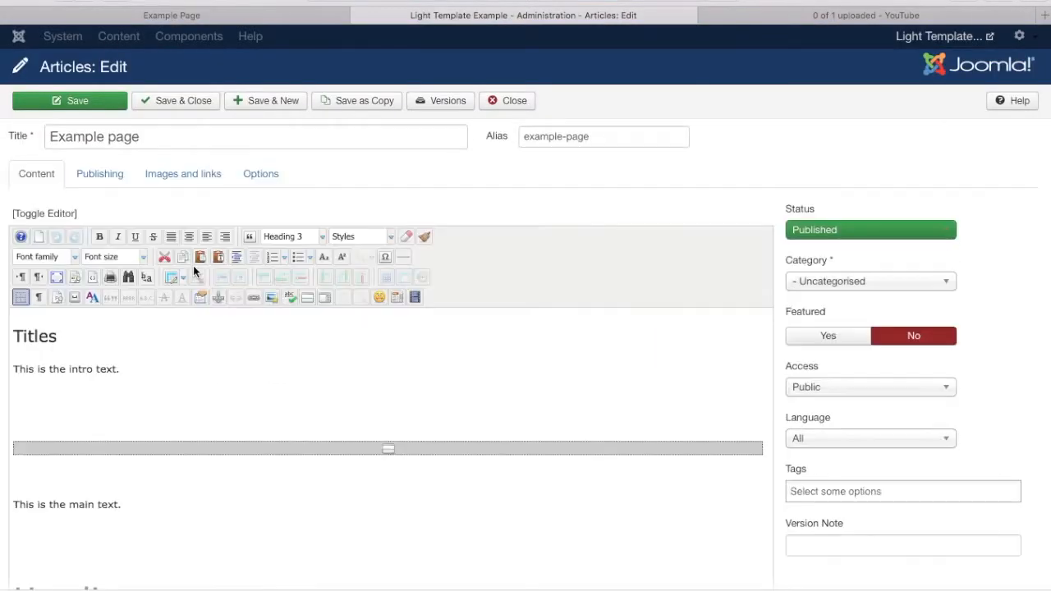
Step: Examine the article's HTML source by toggling the editor, and return to the visual editing view
left_click(62, 409)
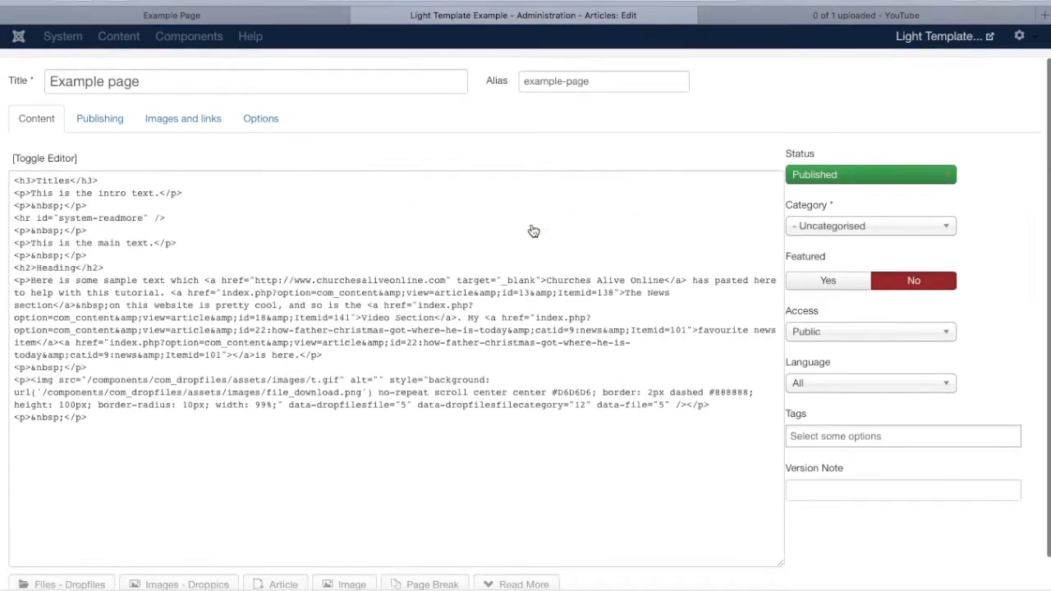
scroll(530, 226, "down", 2)
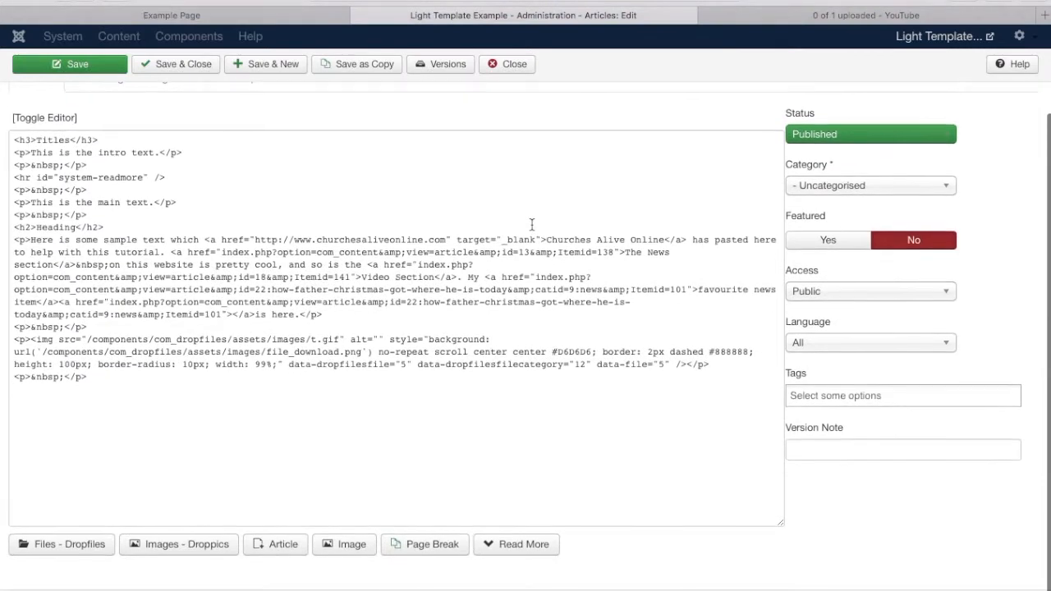
scroll(374, 219, "up", 2)
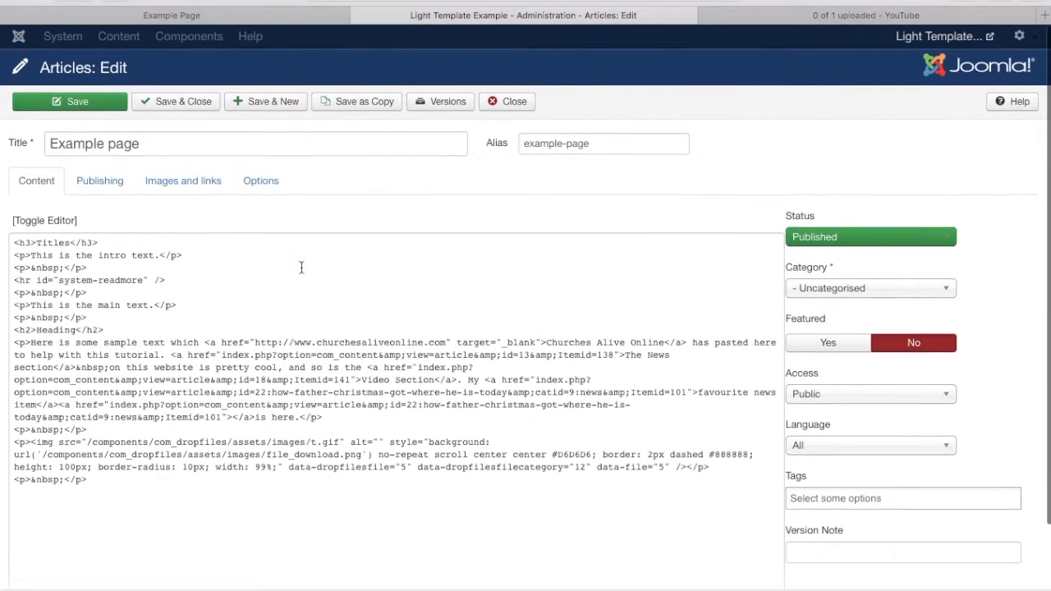
left_click(62, 216)
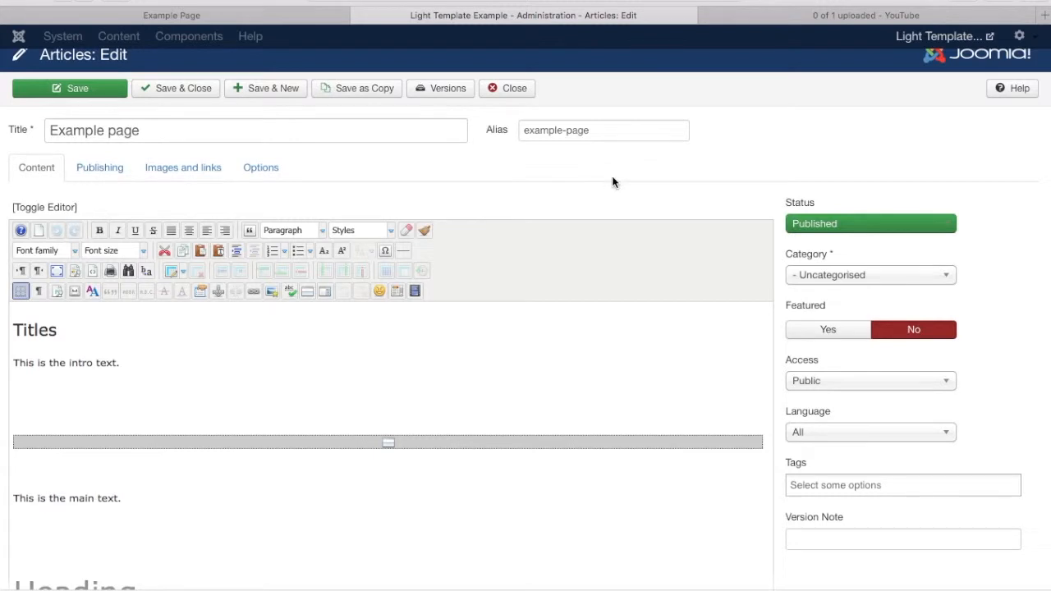
left_click(48, 211)
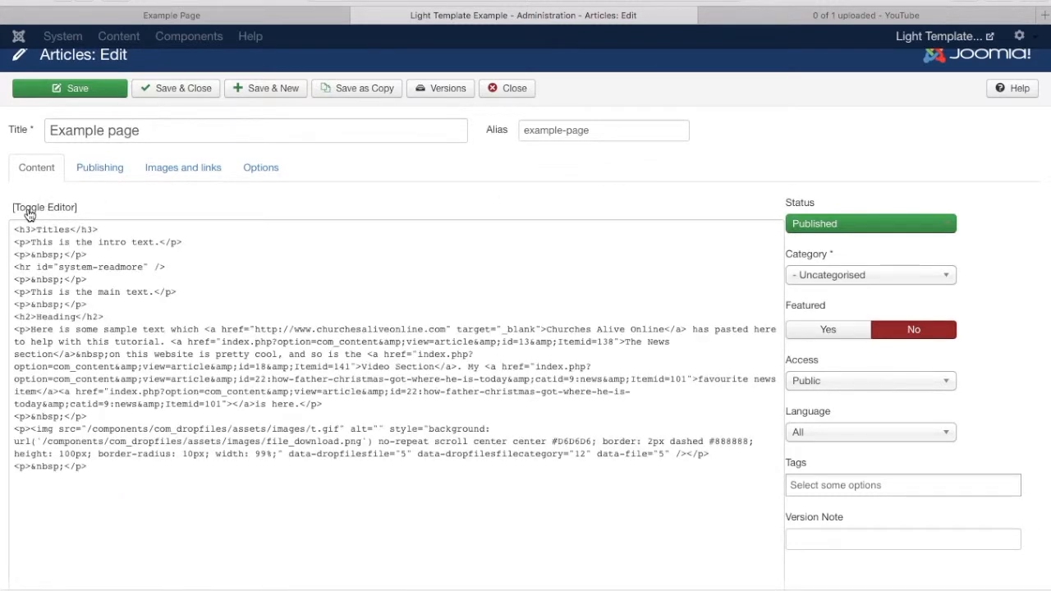
left_click(29, 214)
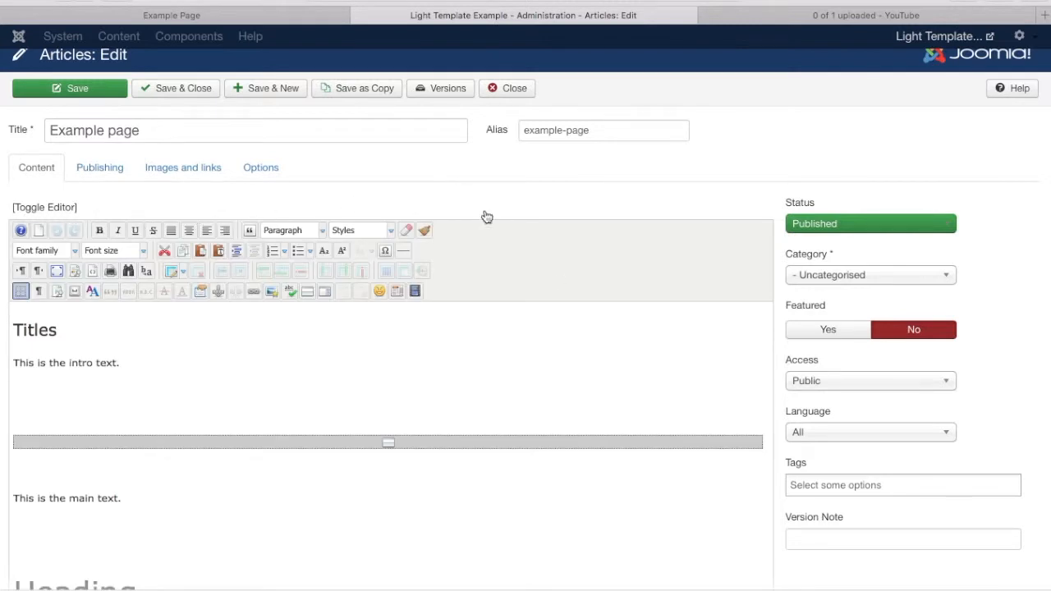
Step: Place the cursor below the article's intro text, open the Droppics image galleries and display the Event Photos gallery
scroll(582, 303, "down", 2)
left_click(54, 311)
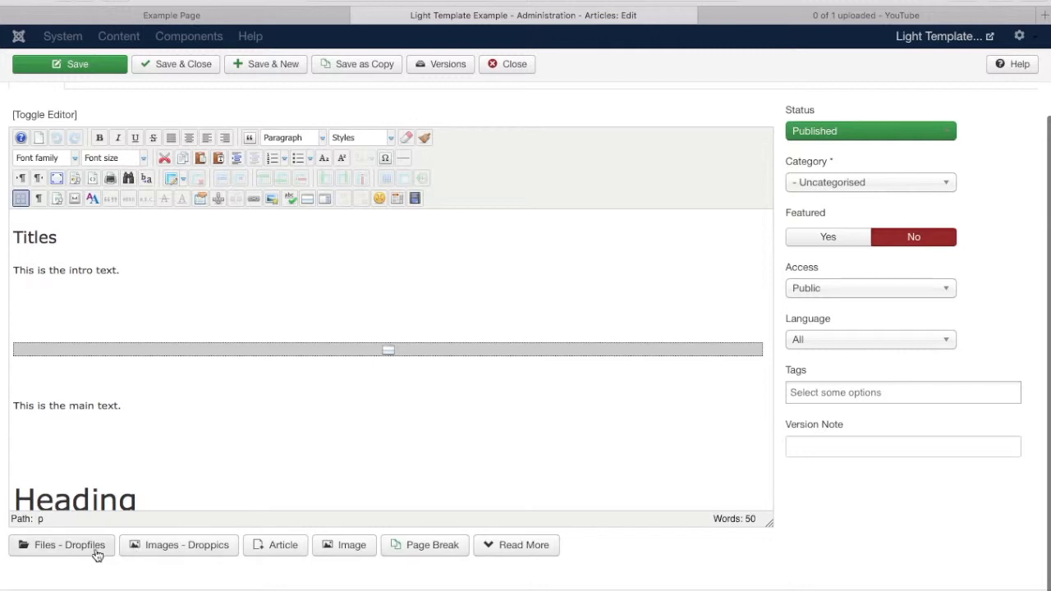
left_click(175, 556)
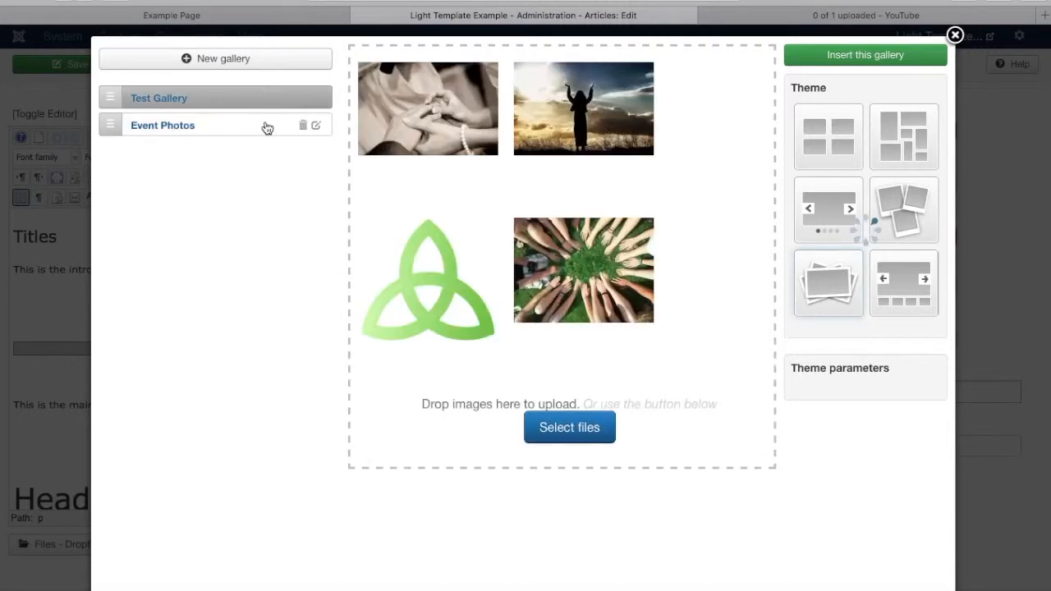
left_click(179, 129)
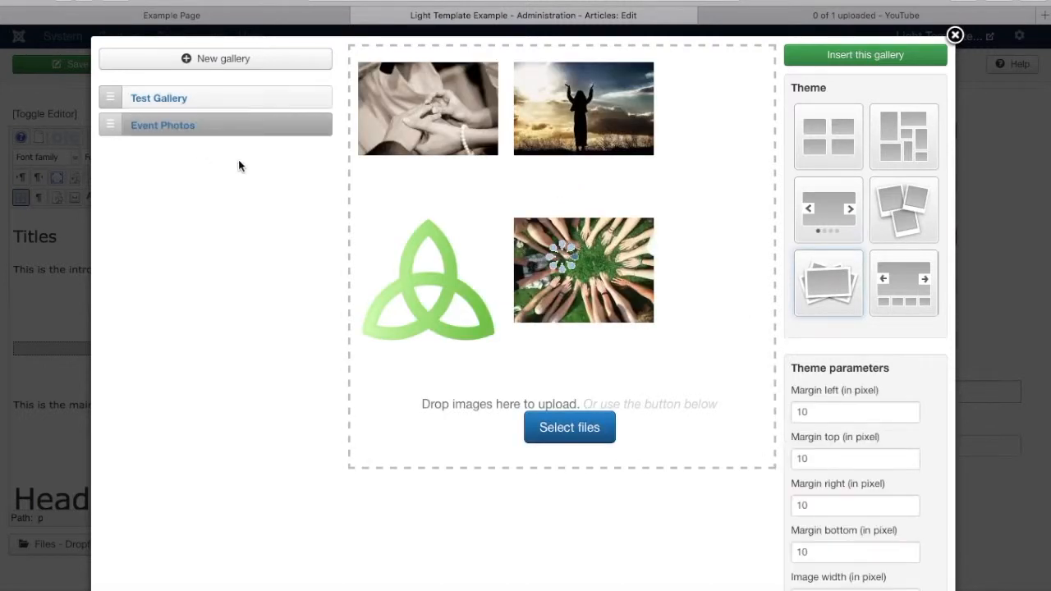
Step: Create a new image gallery named "Church Gallery" and select it
left_click(225, 65)
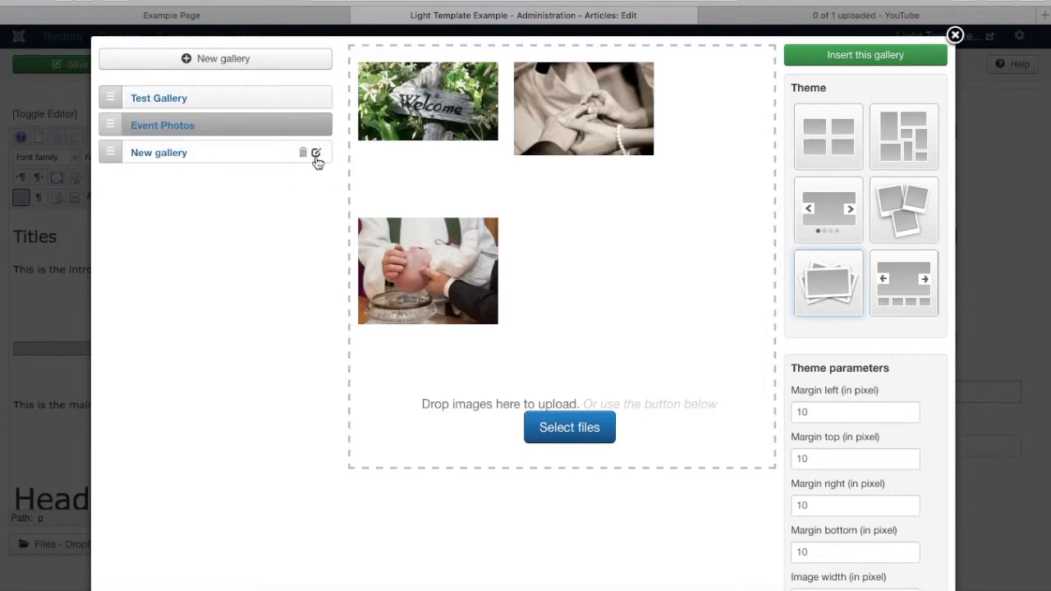
left_click(316, 155)
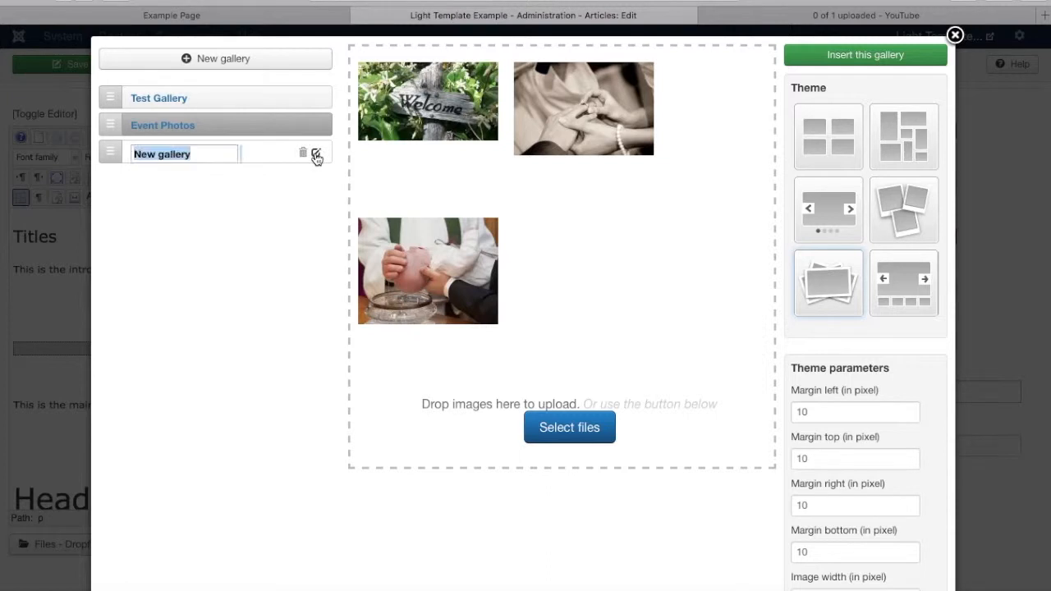
type("Church")
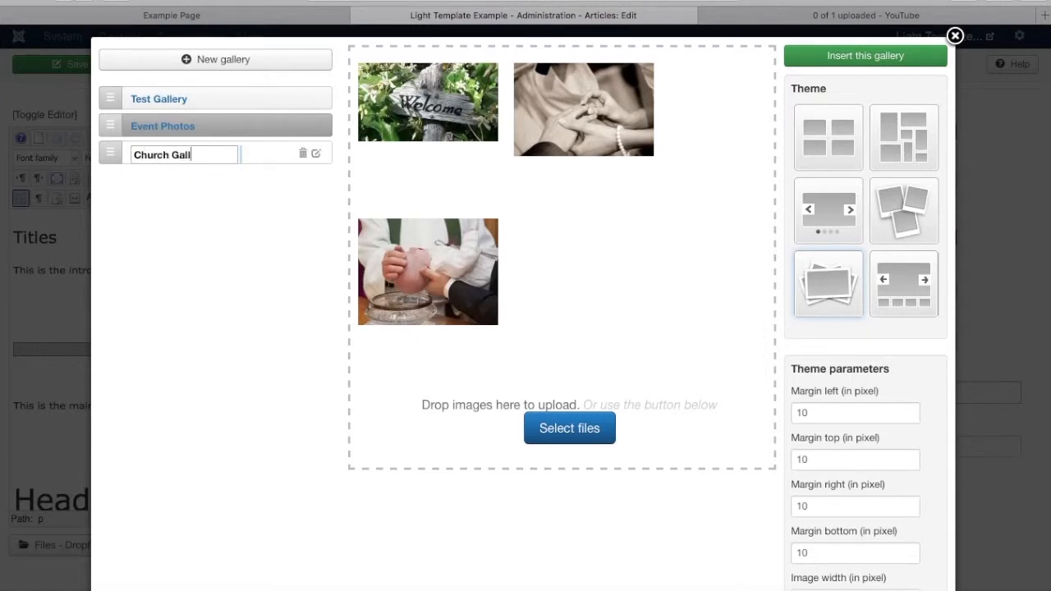
key("Return")
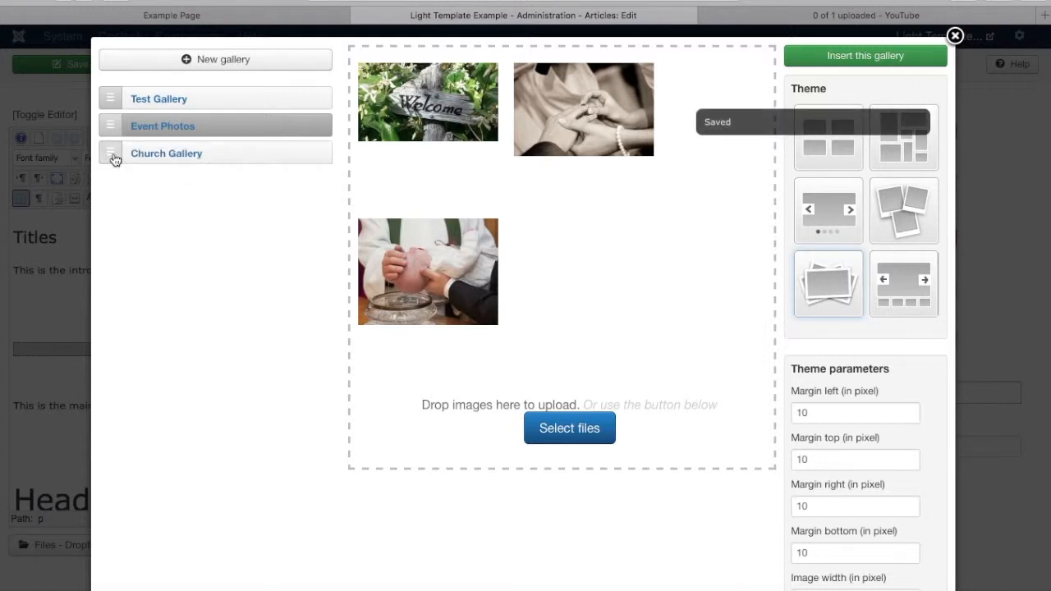
left_click(217, 164)
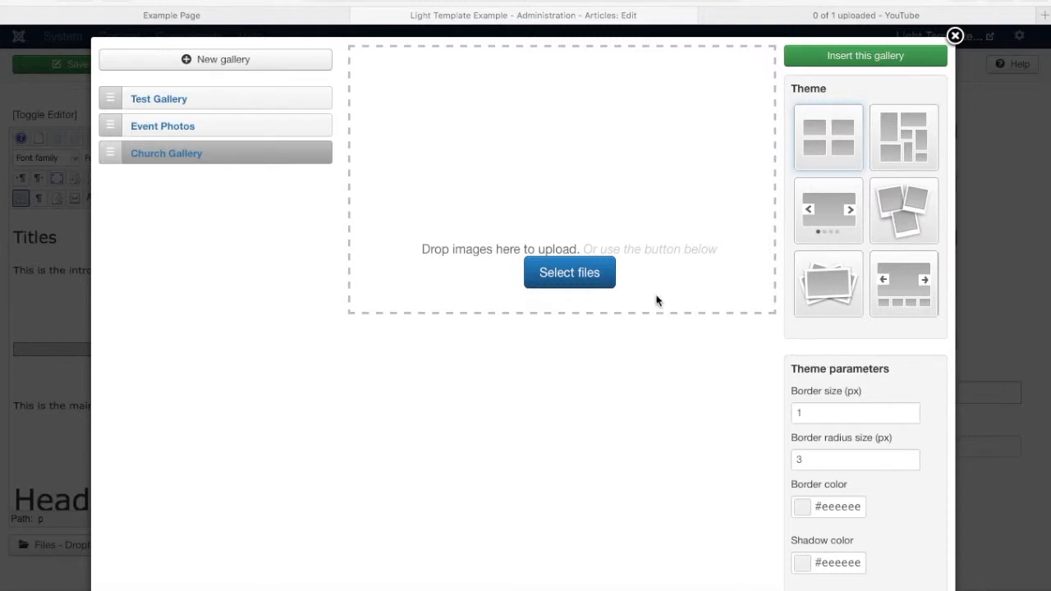
Step: Upload welcome-998360_1280.jpg, wedding-322034_1280.jpg and the-dew-638110_1280.jpg from the resized folder to Church Gallery, and display that gallery
left_click(593, 276)
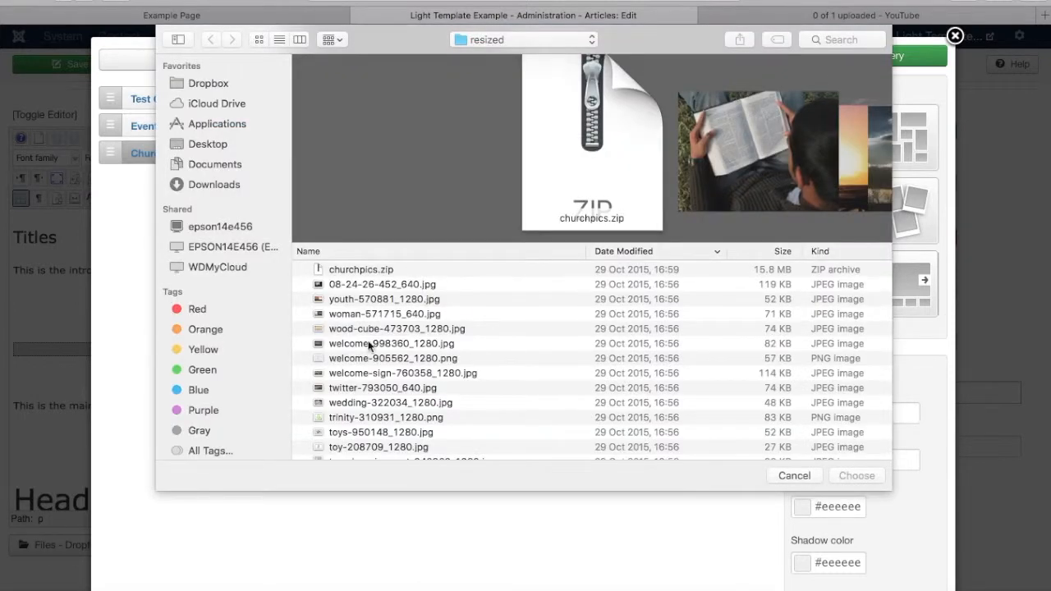
scroll(370, 353, "down", 1)
left_click(364, 333)
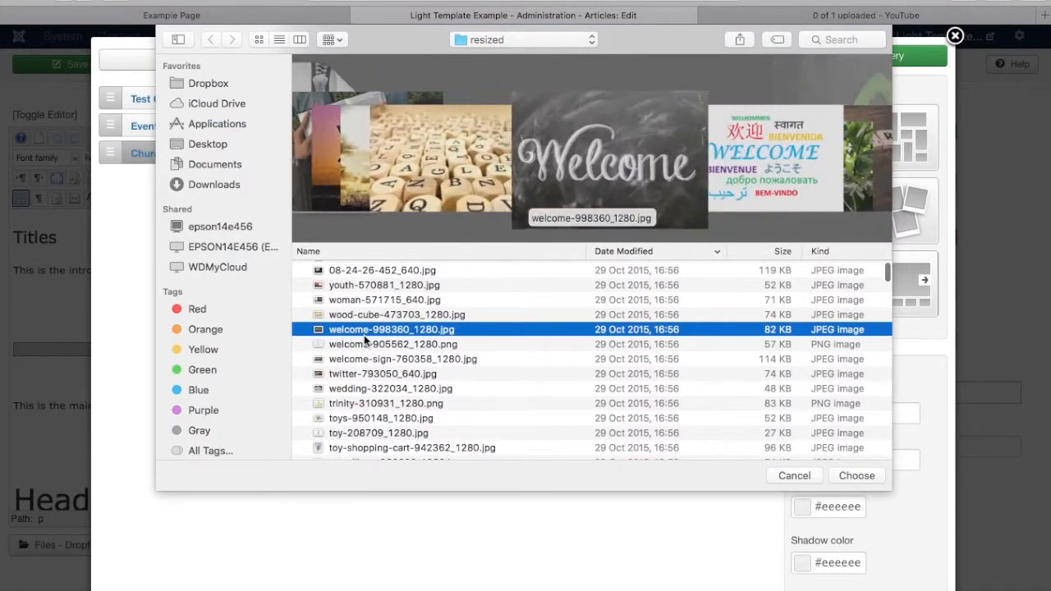
scroll(437, 379, "down", 3)
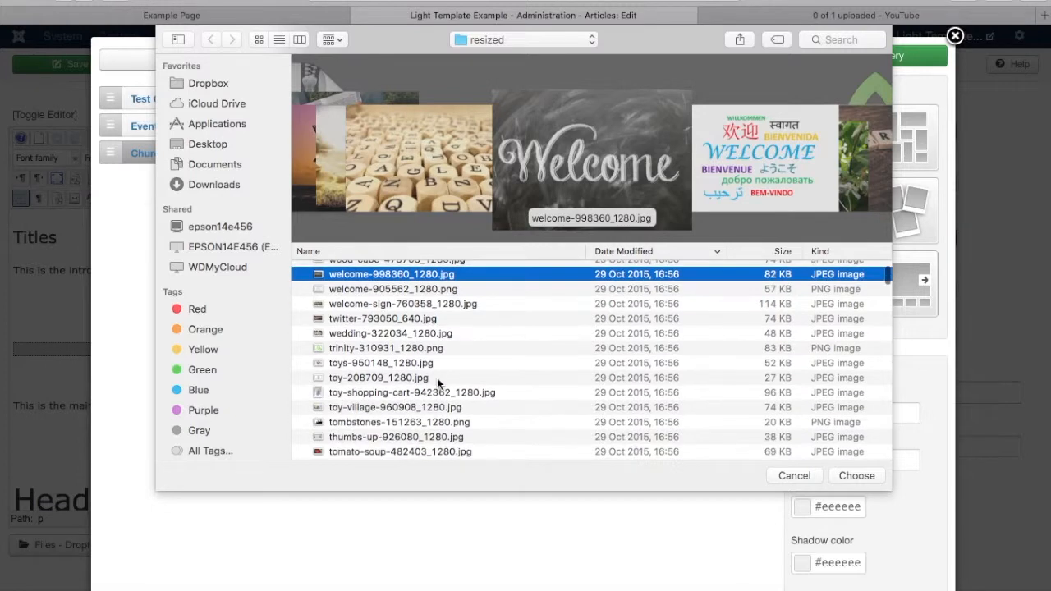
left_click(397, 335, "super")
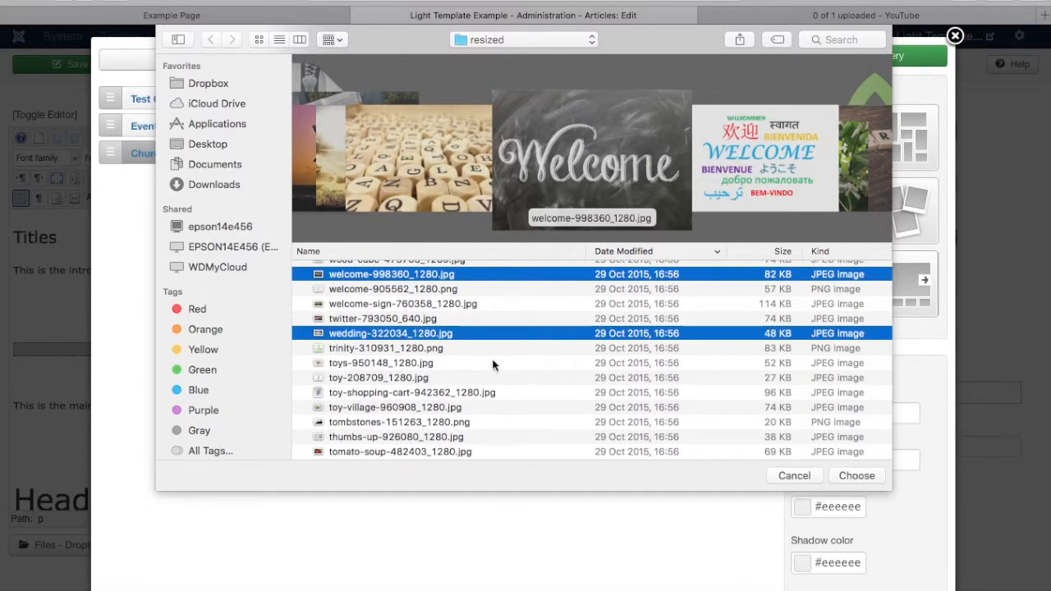
scroll(493, 362, "down", 5)
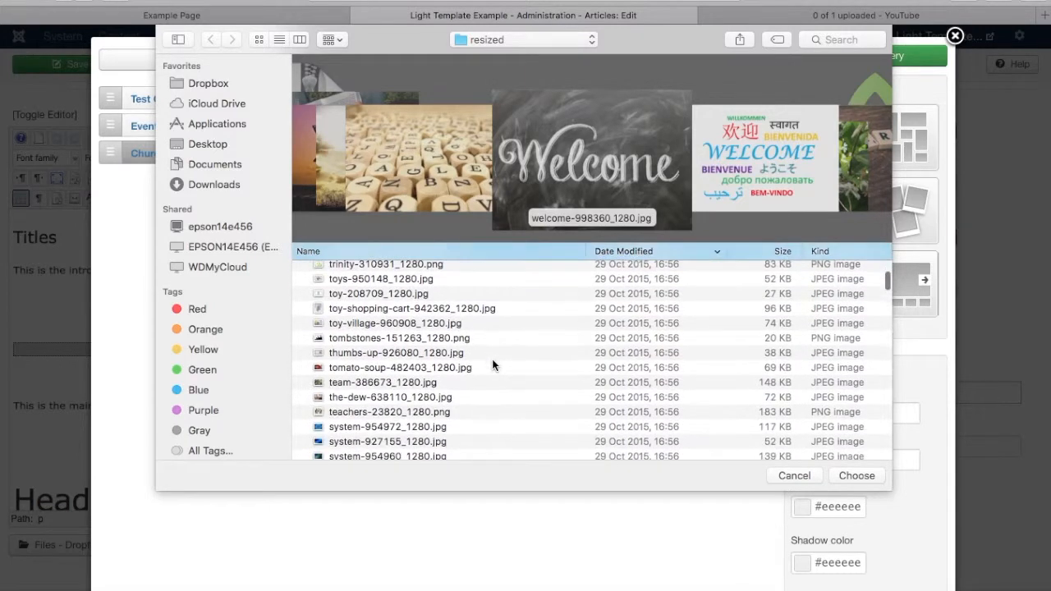
scroll(493, 363, "down", 2)
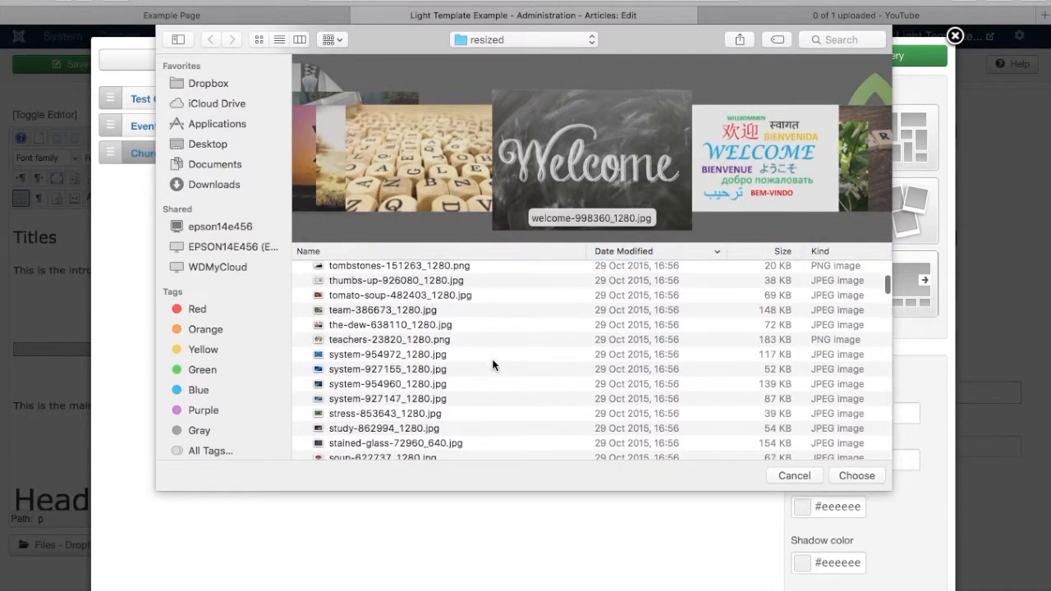
left_click(439, 326)
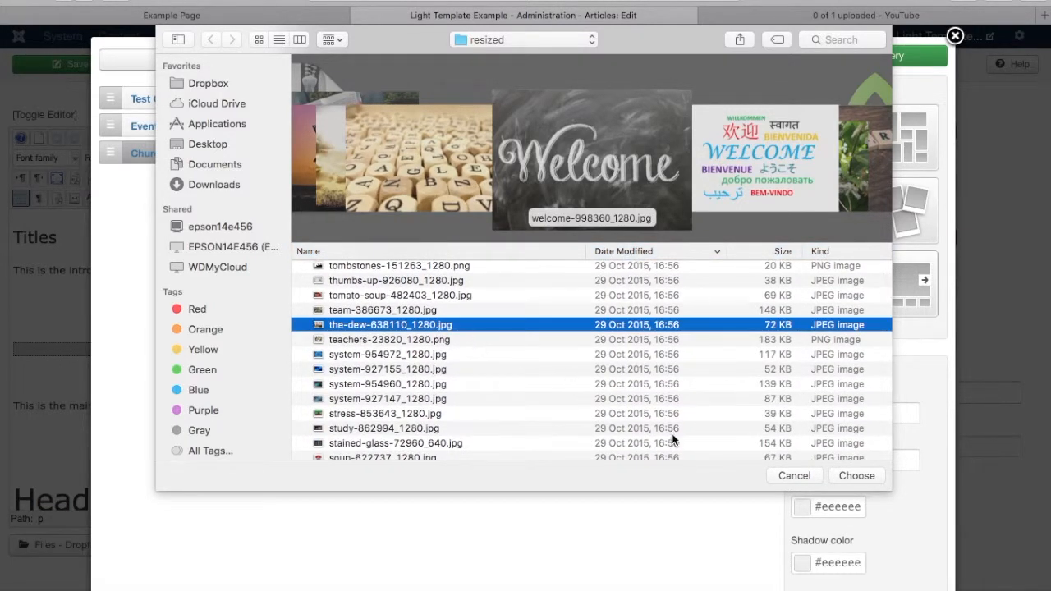
left_click(854, 475)
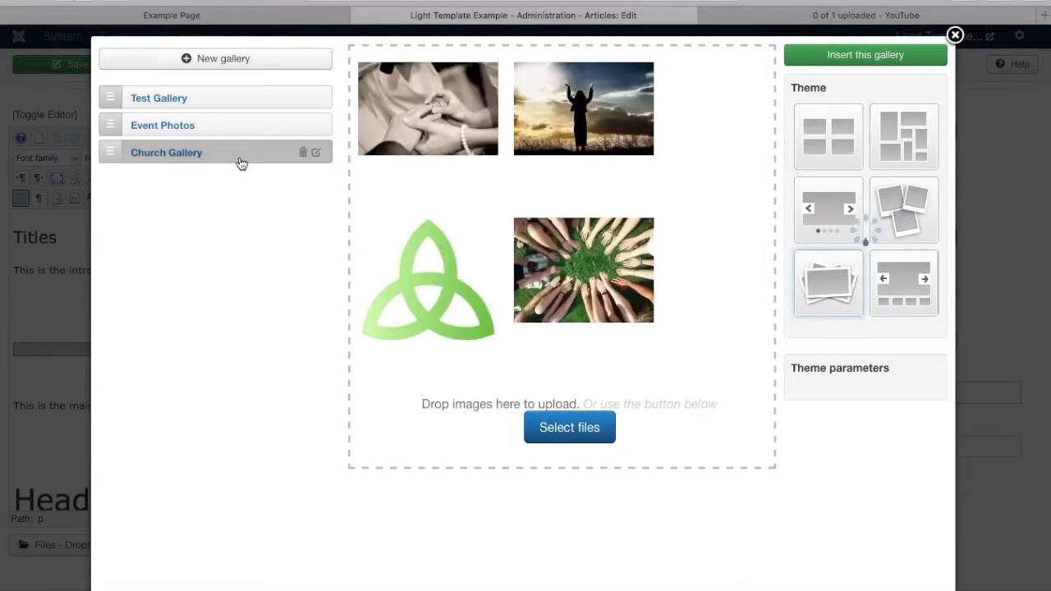
left_click(241, 162)
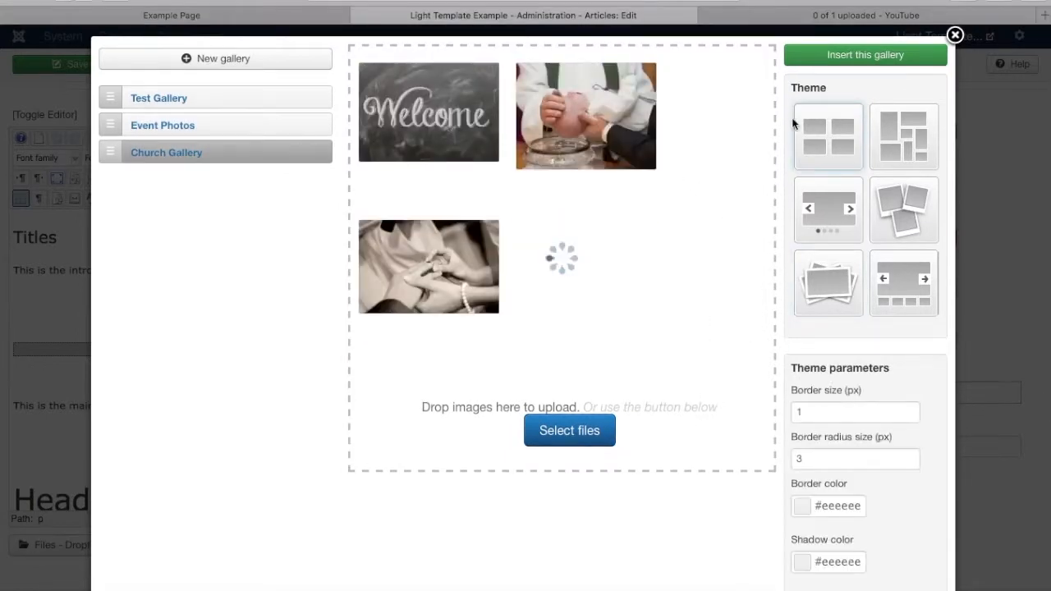
Step: Insert Church Gallery into the article, save the article and reload the published Example Page to show the gallery
left_click(867, 58)
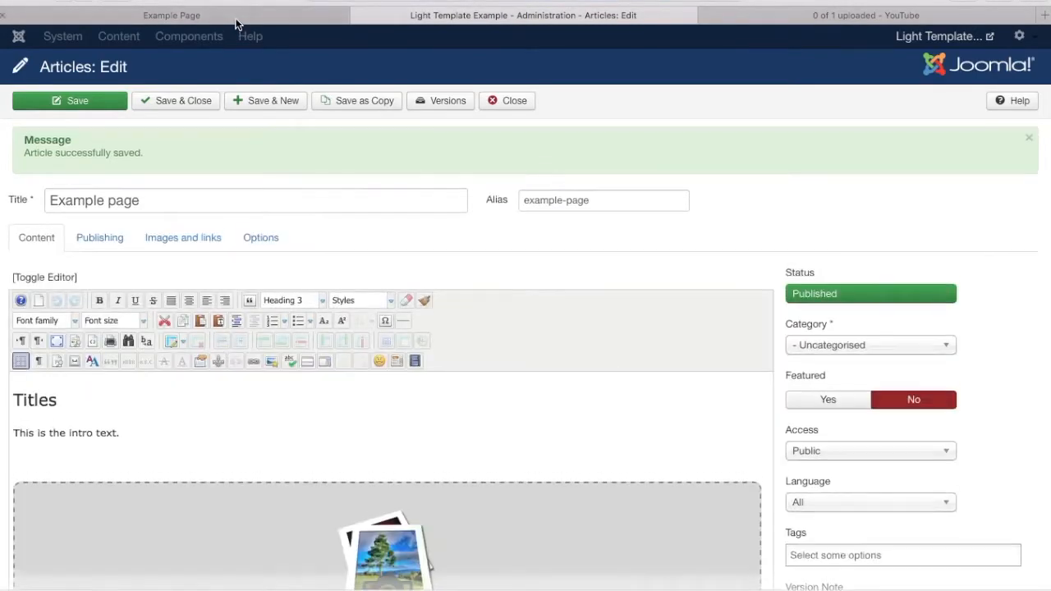
left_click(235, 20)
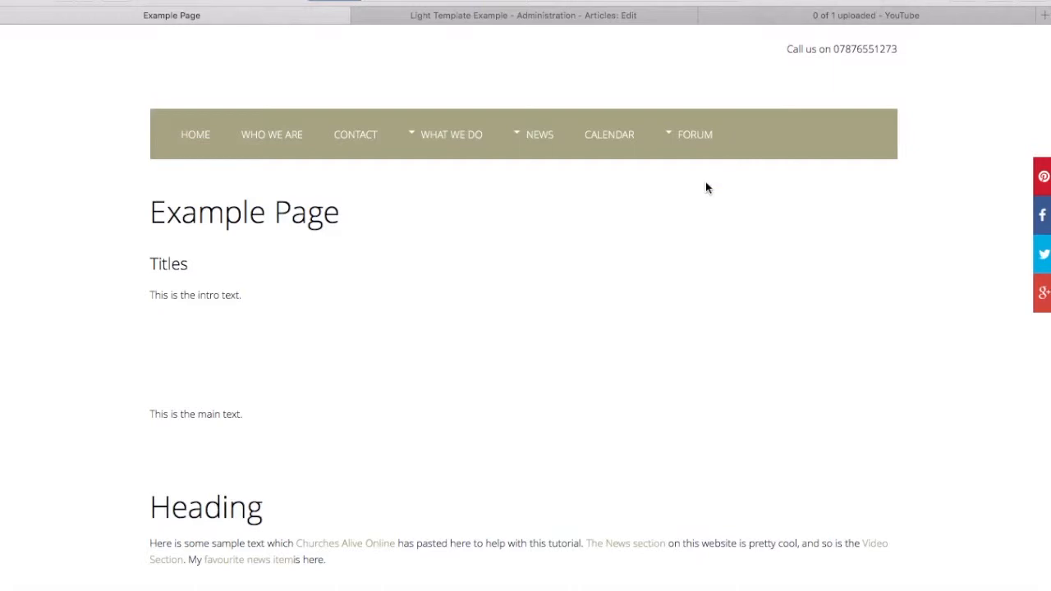
key("super+r")
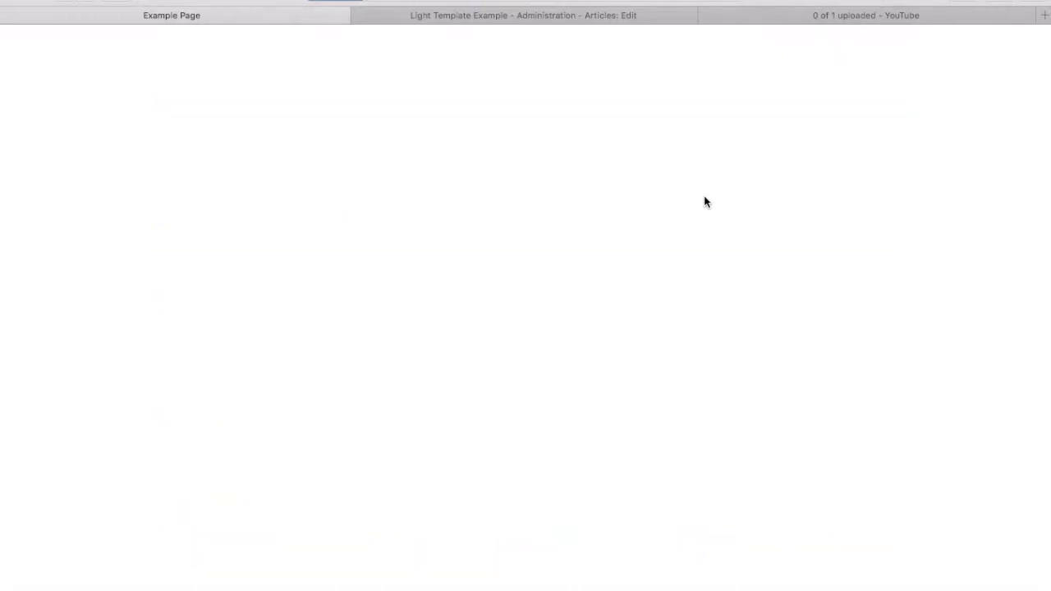
scroll(611, 342, "down", 4)
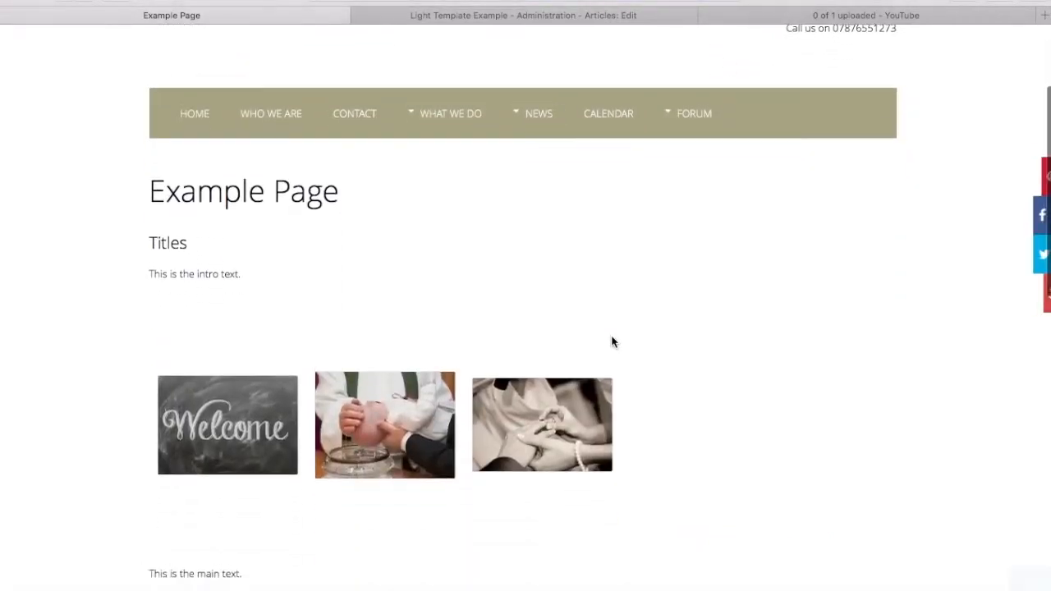
Step: View the gallery photos enlarged on the Example Page, go through all three images and close the enlarged view
left_click(414, 396)
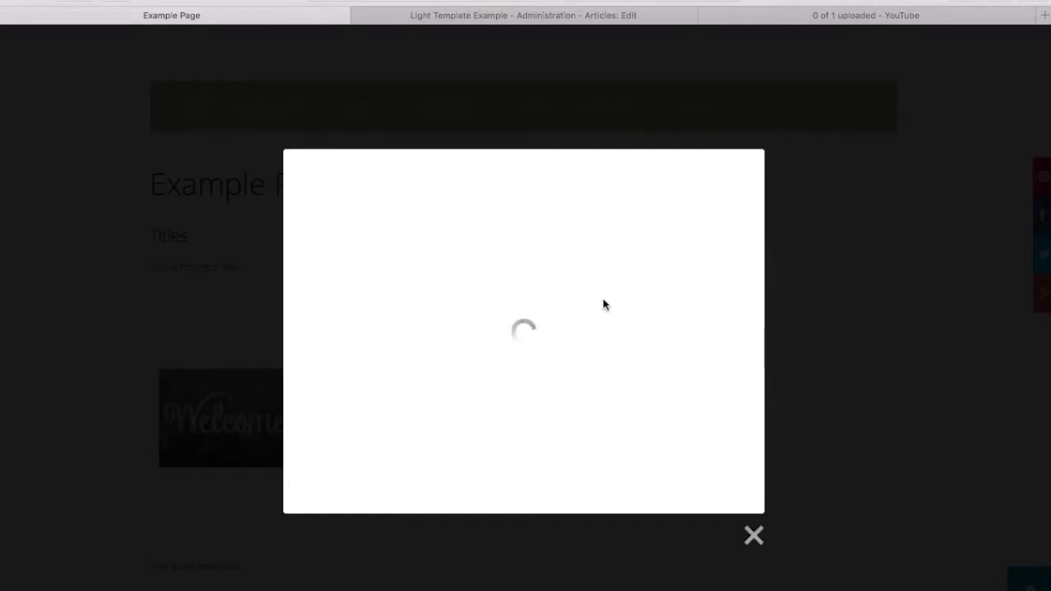
left_click(754, 546)
left_click(602, 434)
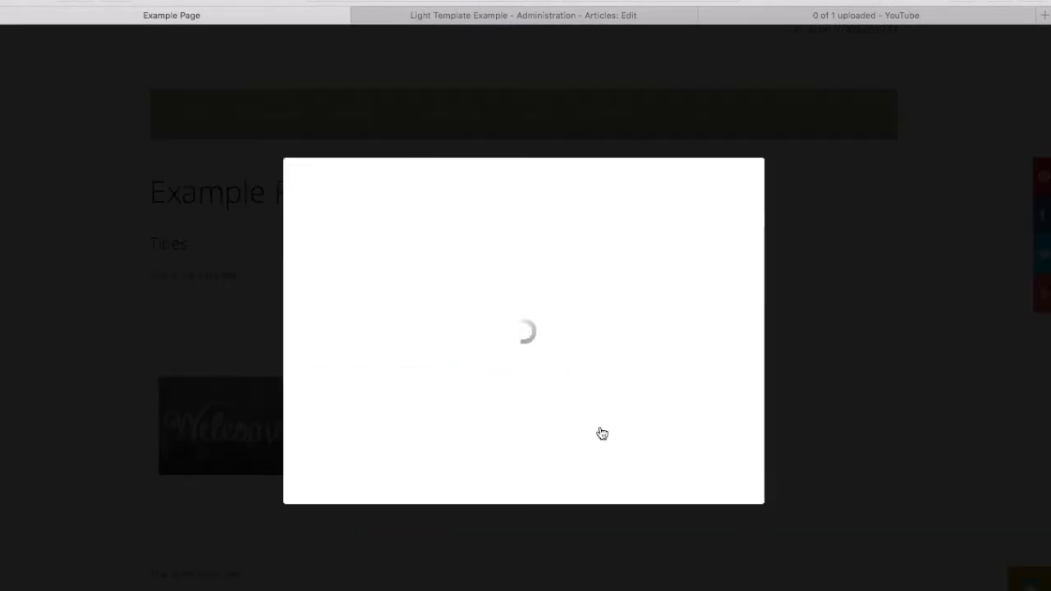
left_click(734, 332)
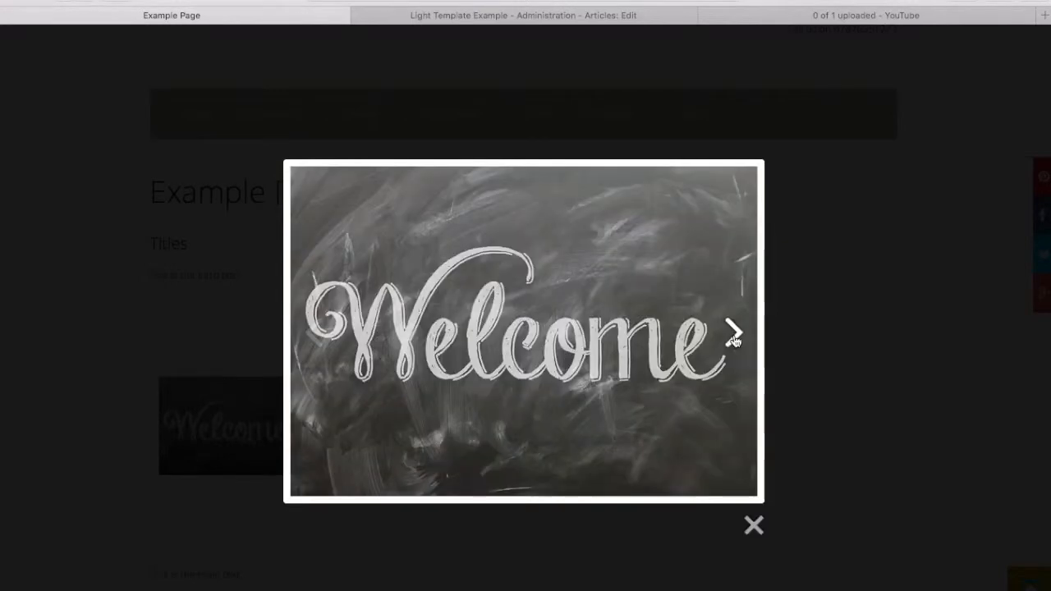
left_click(734, 337)
left_click(732, 332)
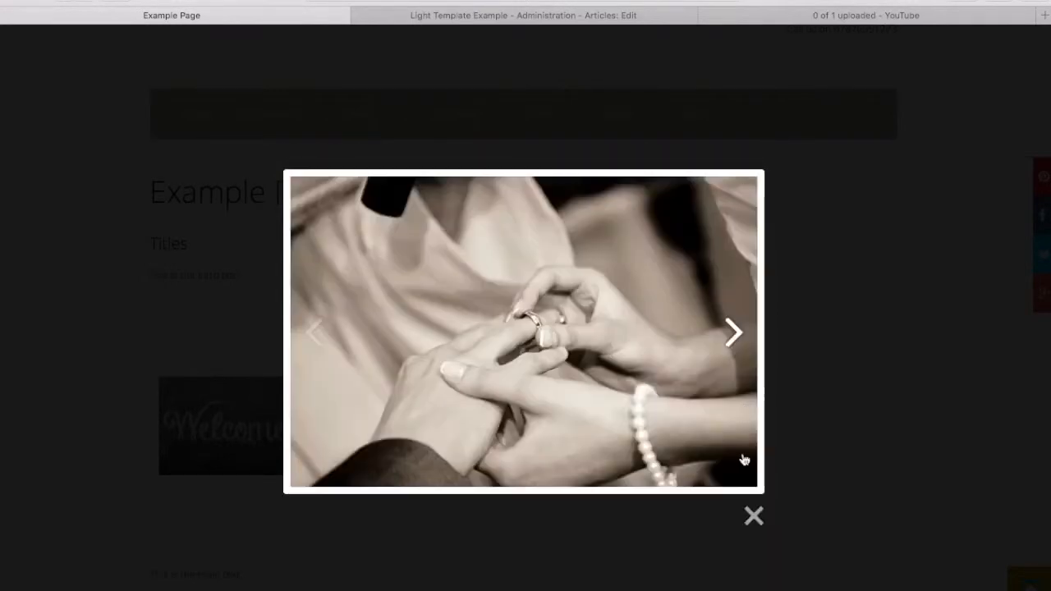
left_click(754, 515)
Step: Return to the article editor, select the gallery placeholder above the main text and open its image gallery settings
left_click(475, 18)
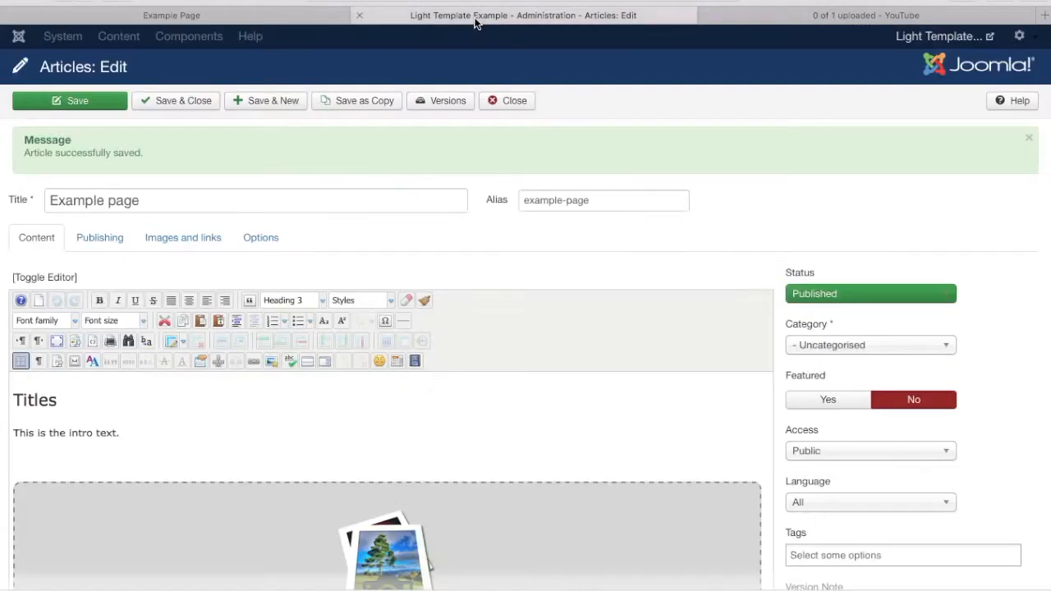
left_click(512, 519)
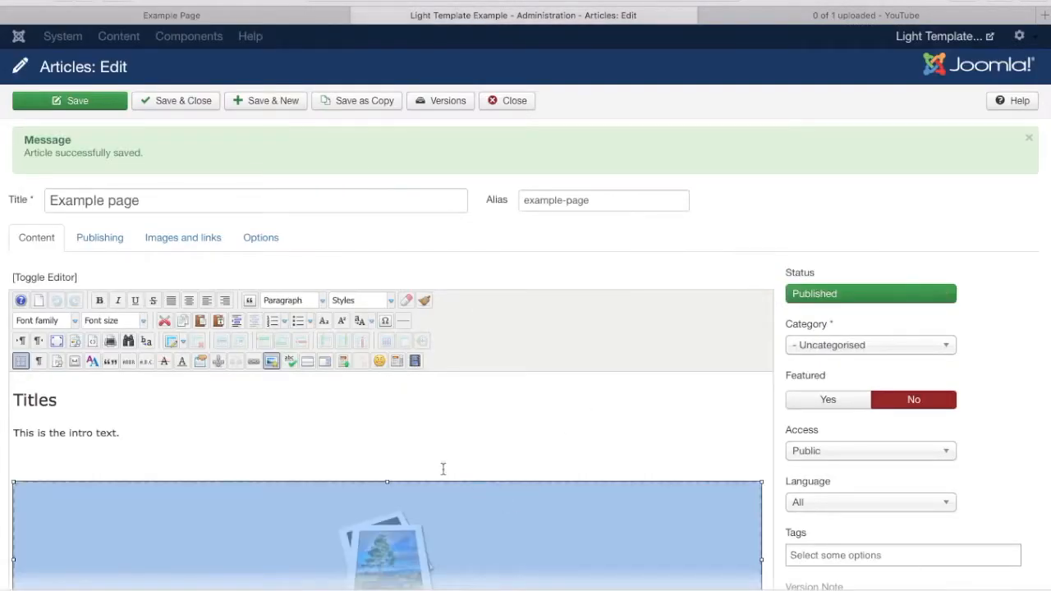
scroll(402, 418, "down", 2)
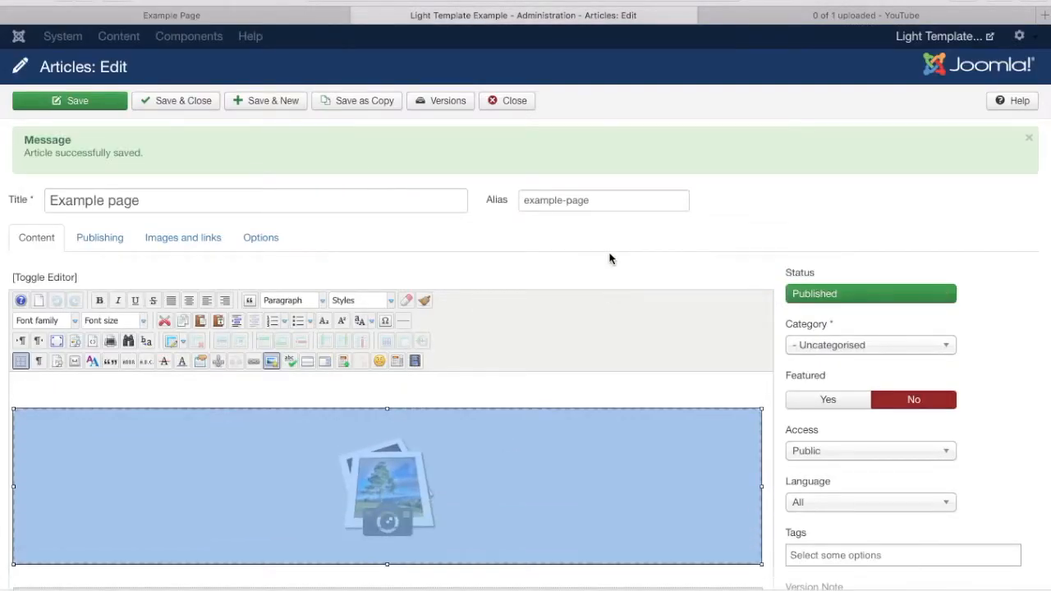
scroll(704, 305, "down", 2)
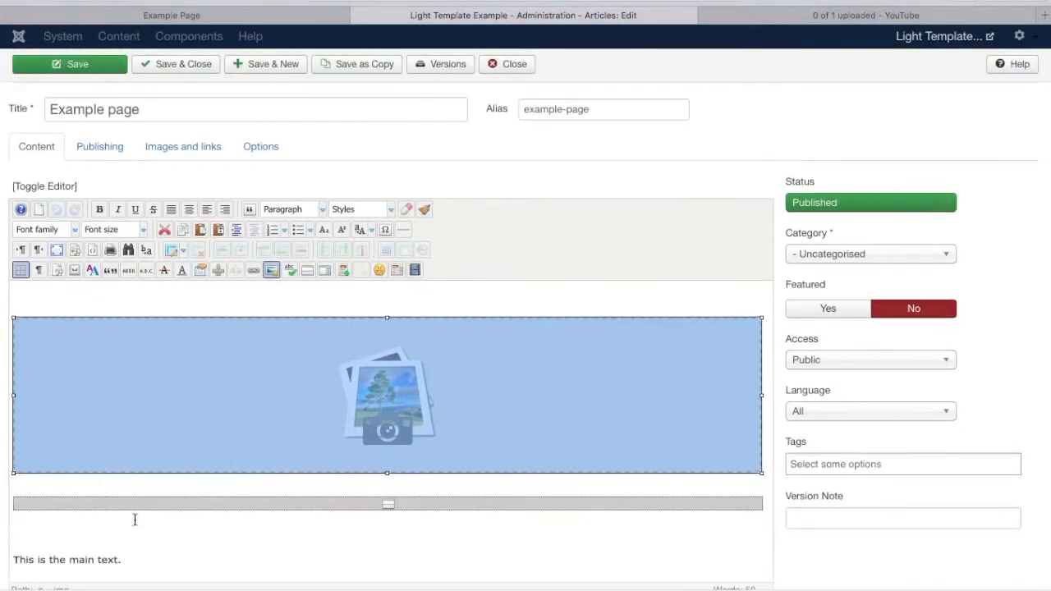
scroll(643, 407, "down", 5)
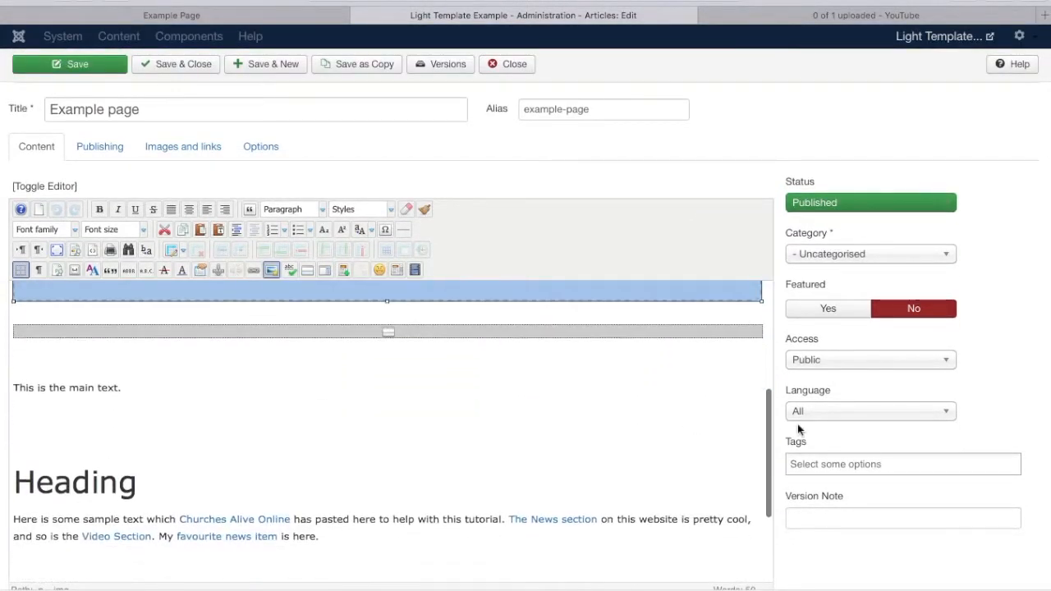
scroll(787, 422, "down", 1)
left_click(182, 556)
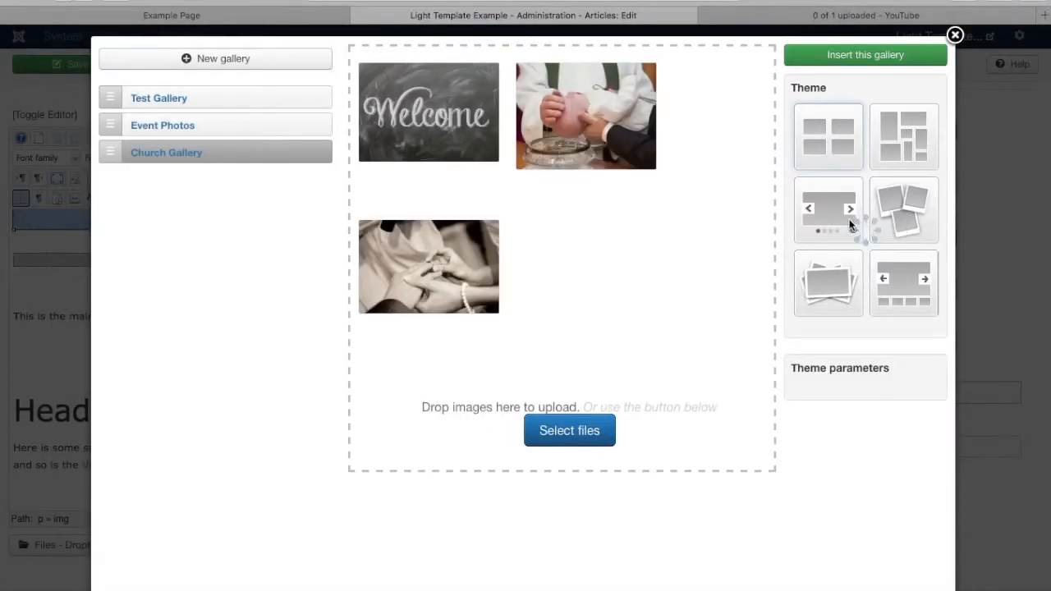
Step: Apply the slider theme with navigation arrows to Church Gallery and save its theme parameters
left_click(838, 223)
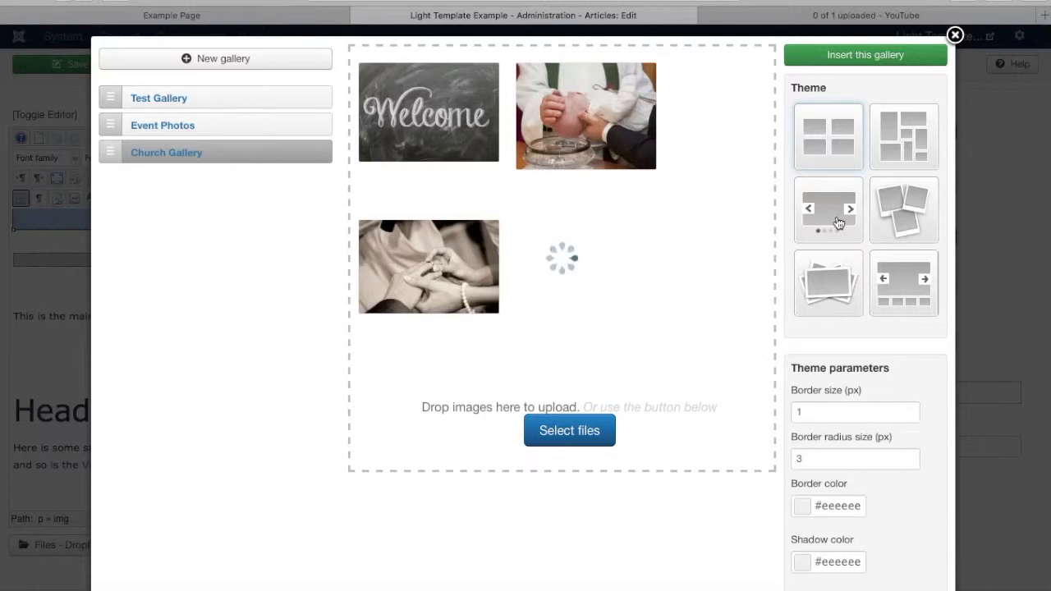
scroll(862, 376, "down", 2)
scroll(861, 381, "down", 4)
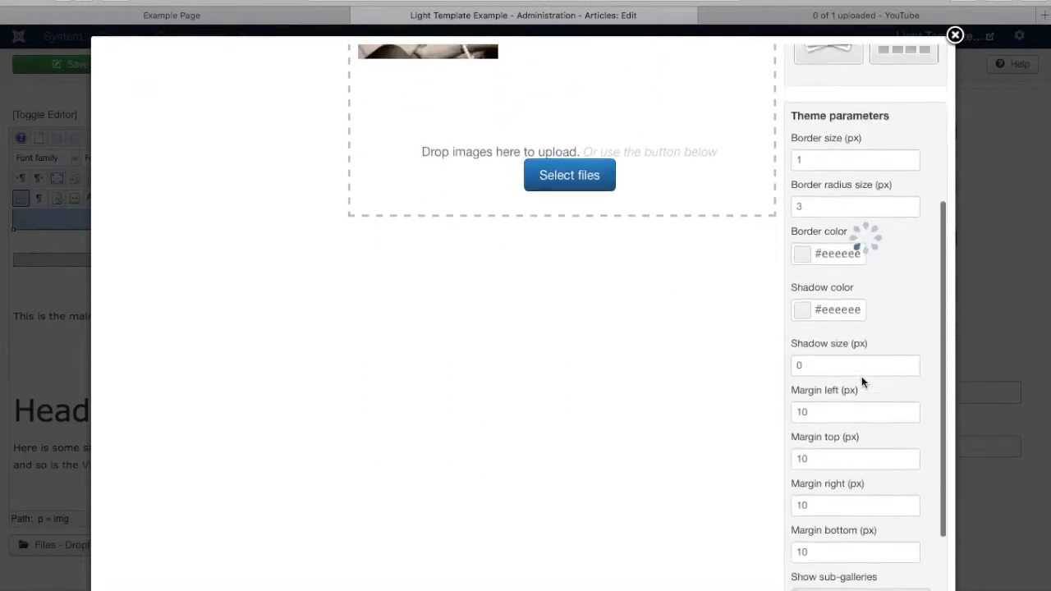
left_click(811, 539)
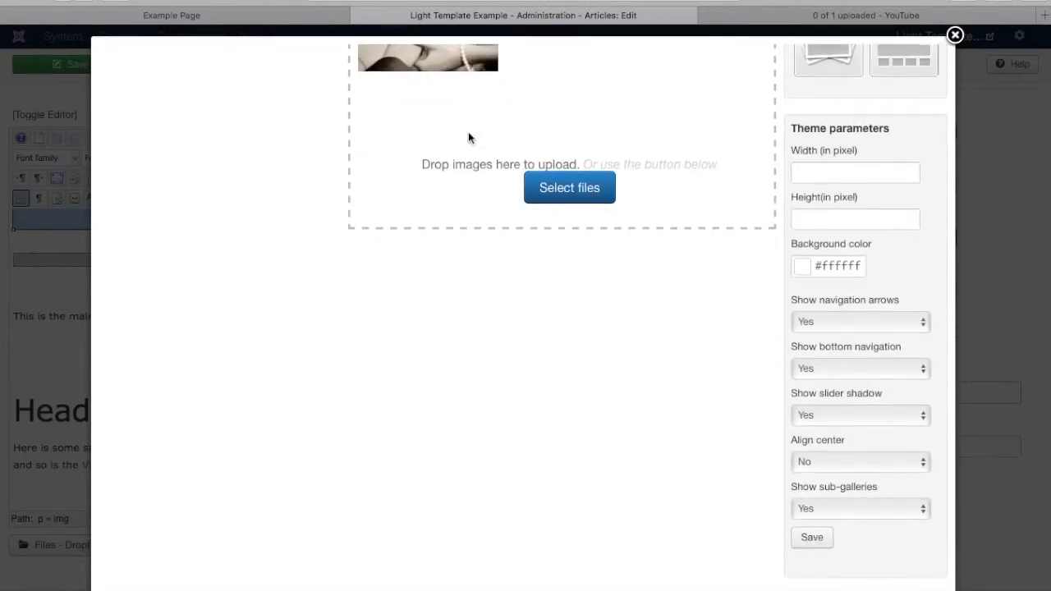
Step: Reload the Example Page and test the gallery slider using its navigation arrows and the dots beneath the images
left_click(244, 16)
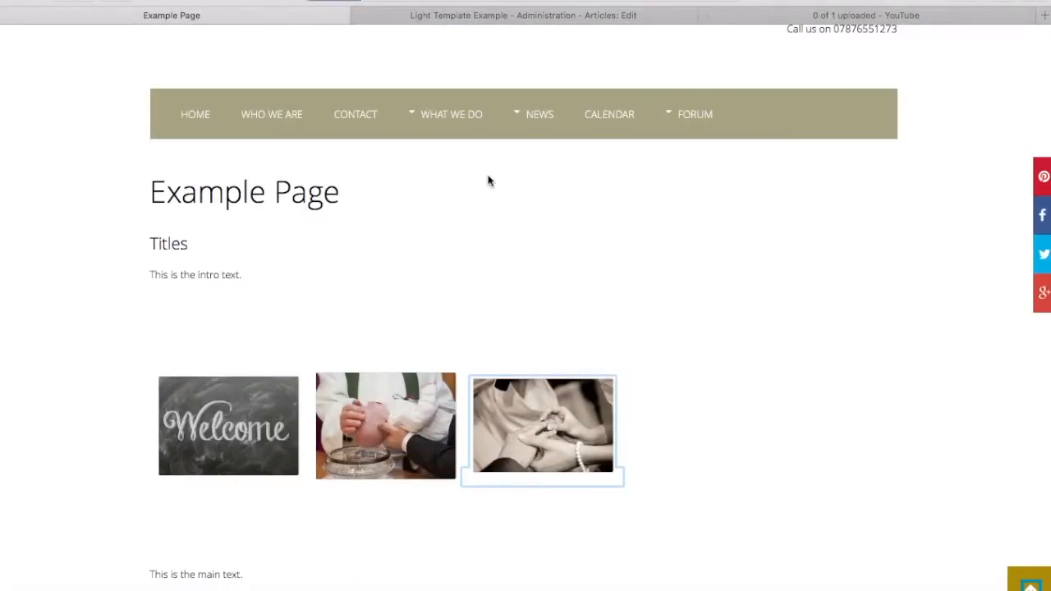
key("super+r")
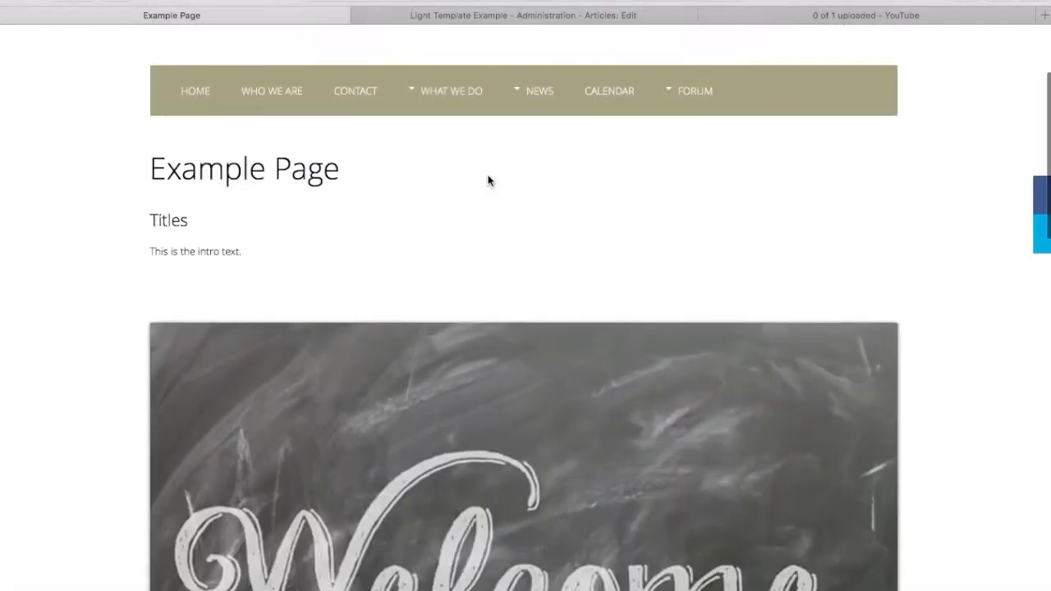
scroll(488, 179, "down", 3)
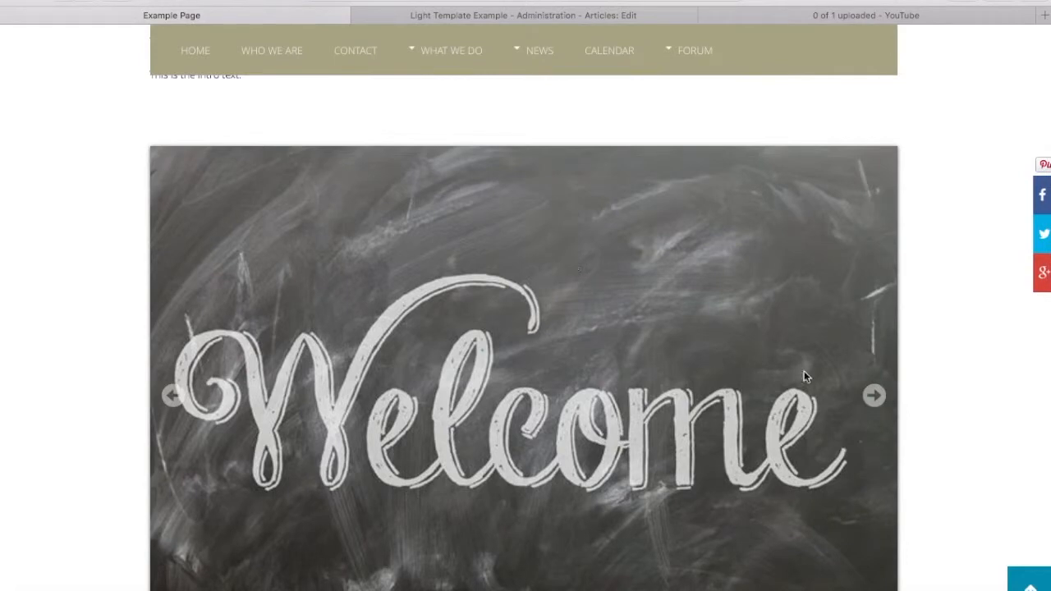
left_click(875, 399)
scroll(788, 361, "down", 2)
left_click(876, 322)
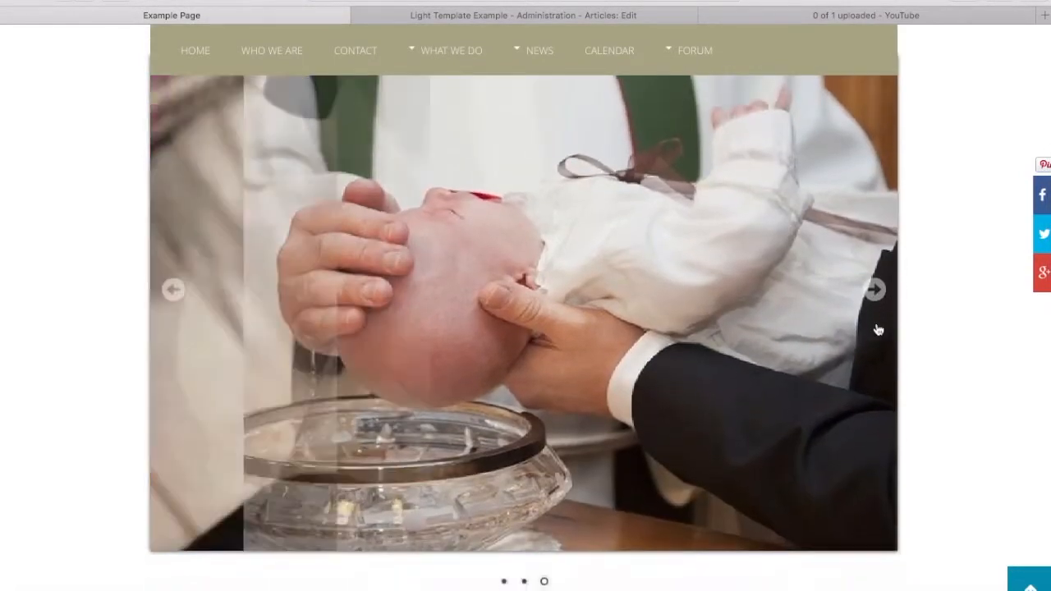
left_click(874, 291)
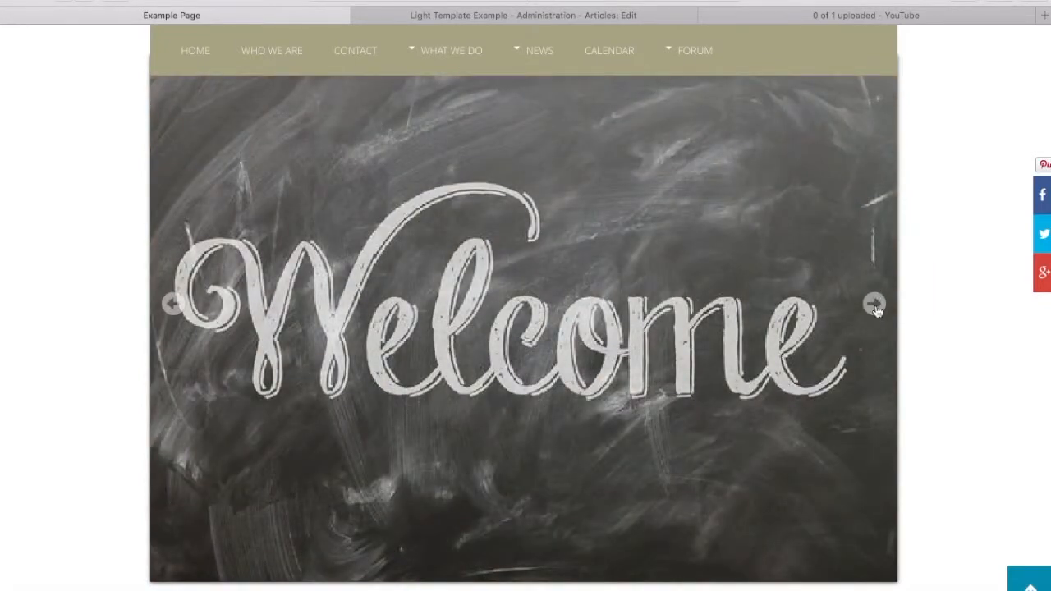
left_click(876, 306)
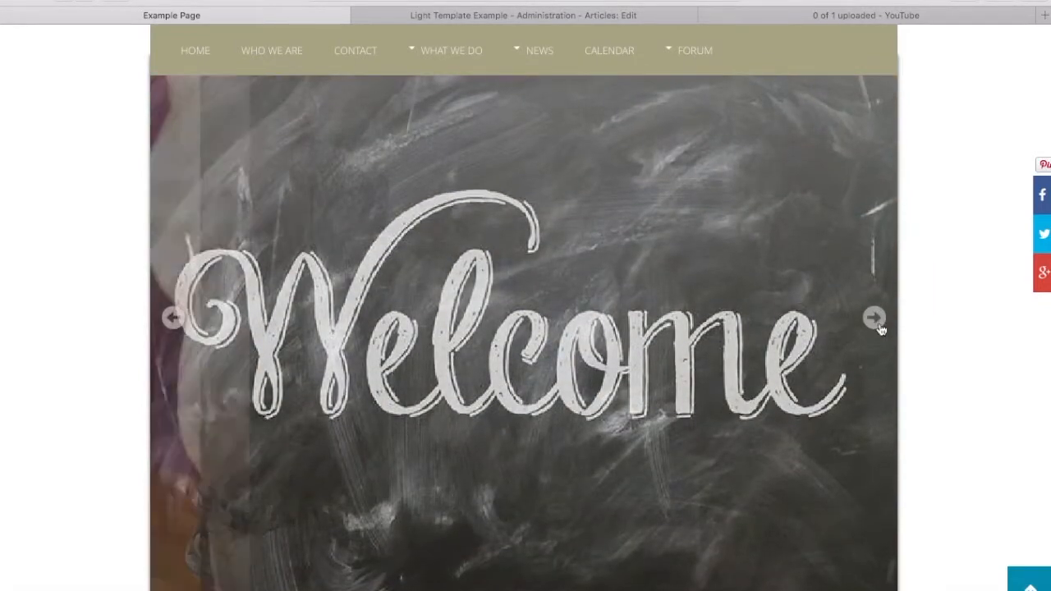
scroll(563, 582, "down", 1)
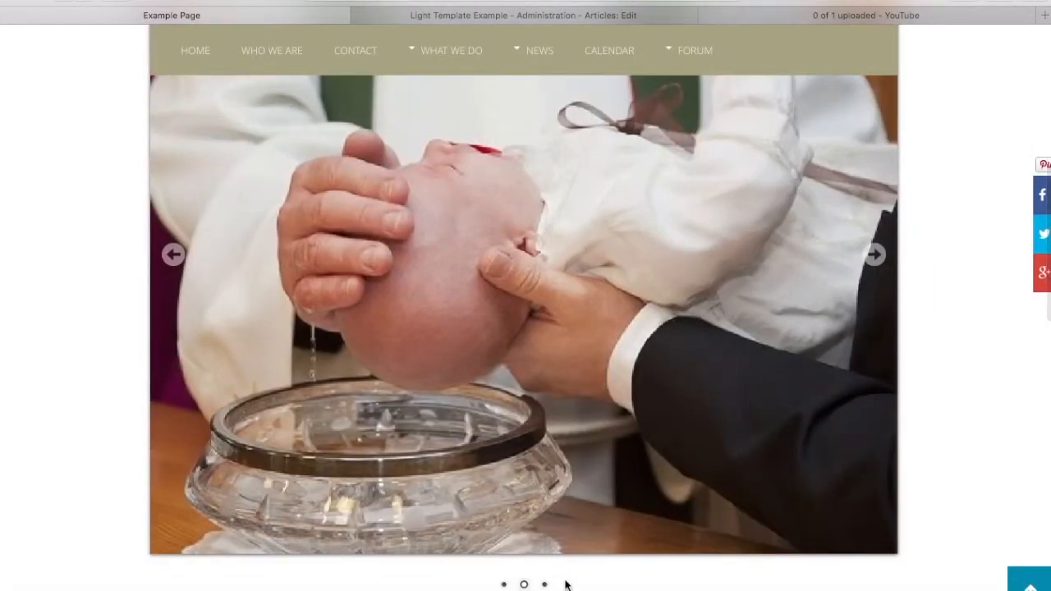
left_click(547, 586)
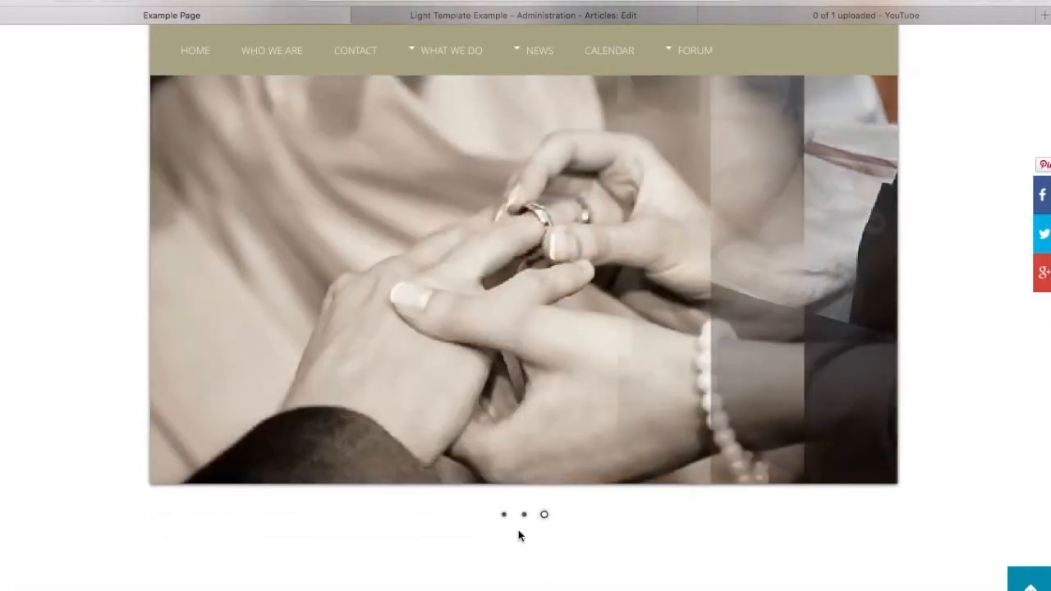
left_click(504, 516)
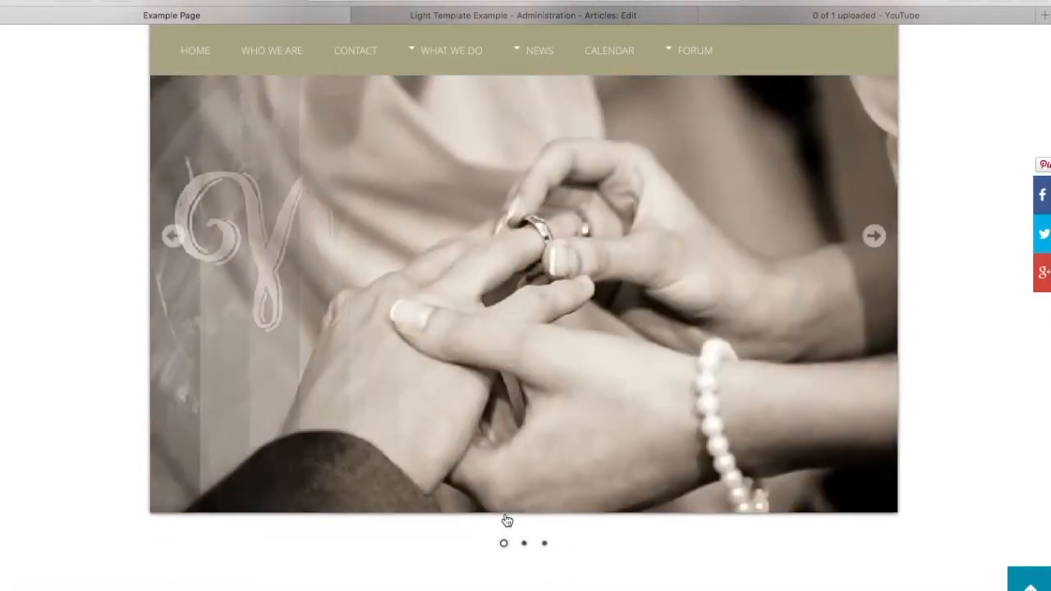
Step: Return to the gallery settings, switch Church Gallery to the rotated polaroid theme and save it
left_click(490, 15)
scroll(870, 255, "up", 5)
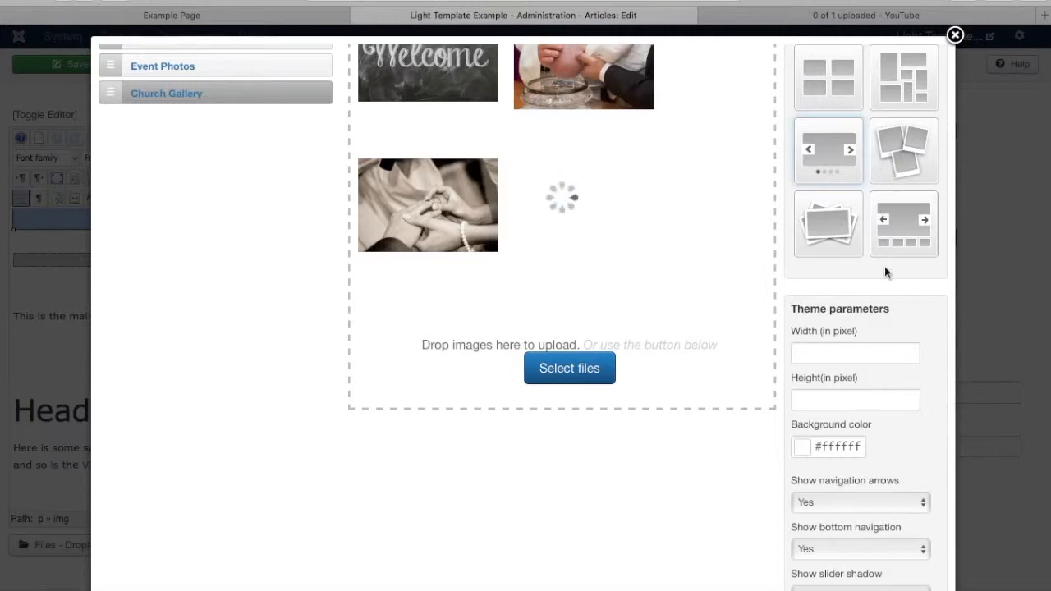
scroll(884, 411, "down", 5)
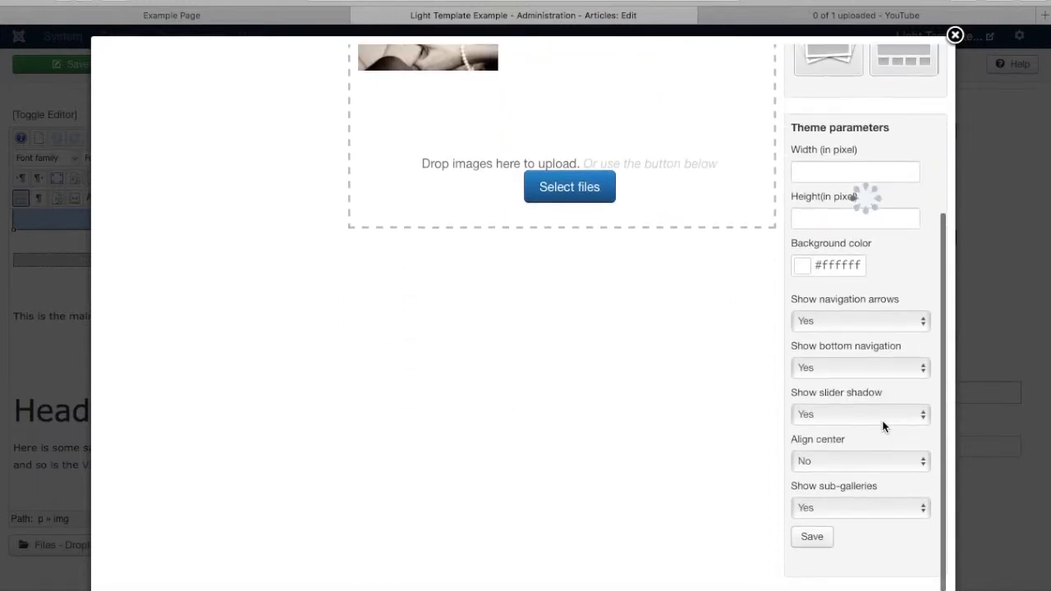
Step: Reload the Example Page to view the polaroid-style gallery, then enlarge the Welcome photo and close it again
left_click(239, 18)
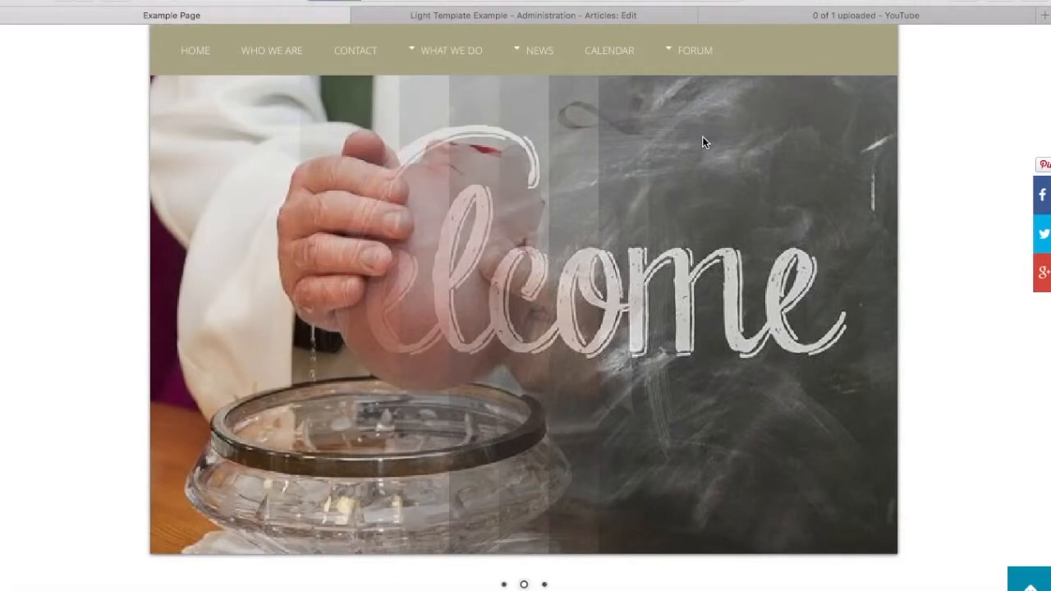
key("super+r")
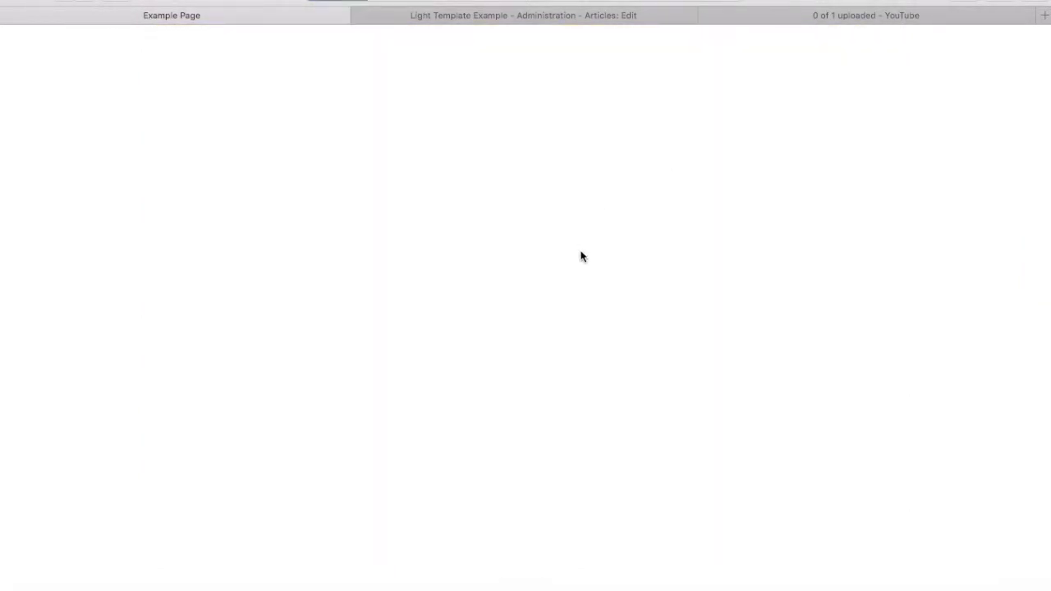
scroll(582, 256, "down", 4)
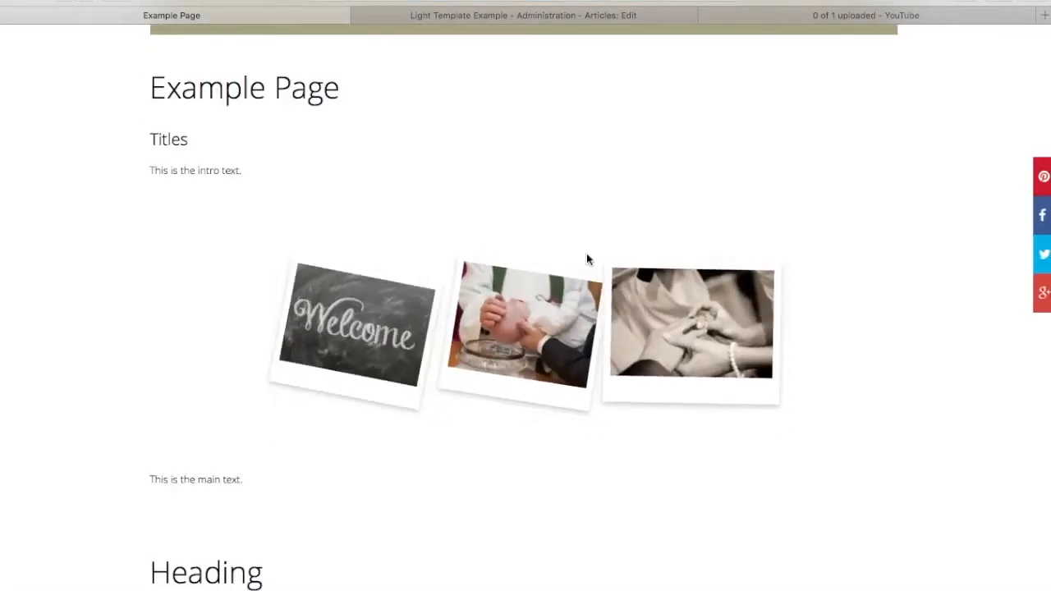
left_click(402, 307)
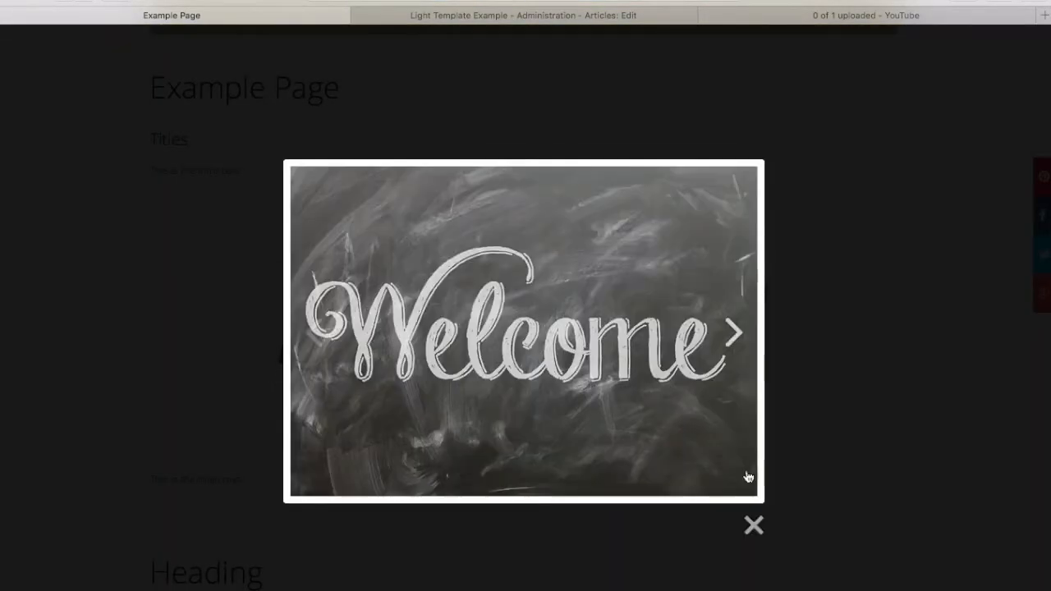
left_click(754, 526)
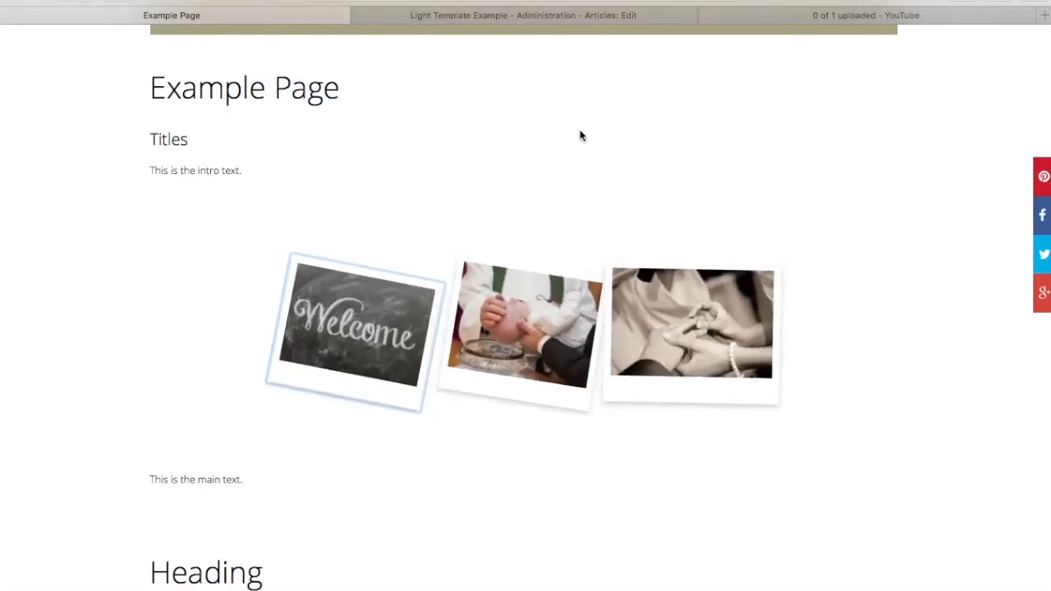
Step: Return to the gallery settings, switch Church Gallery to the stacked photos theme and save it
left_click(537, 17)
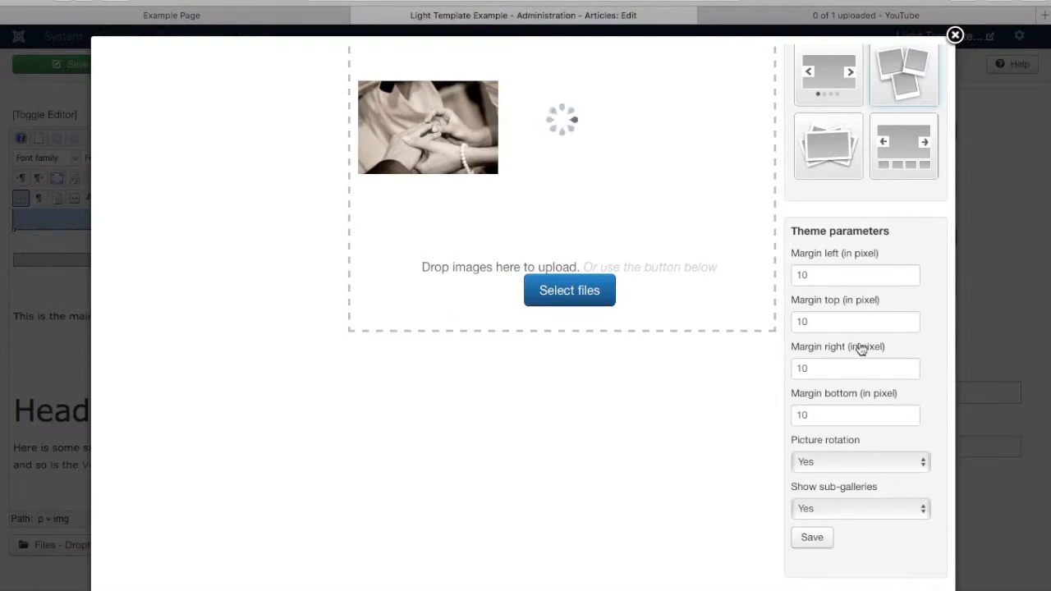
left_click(812, 542)
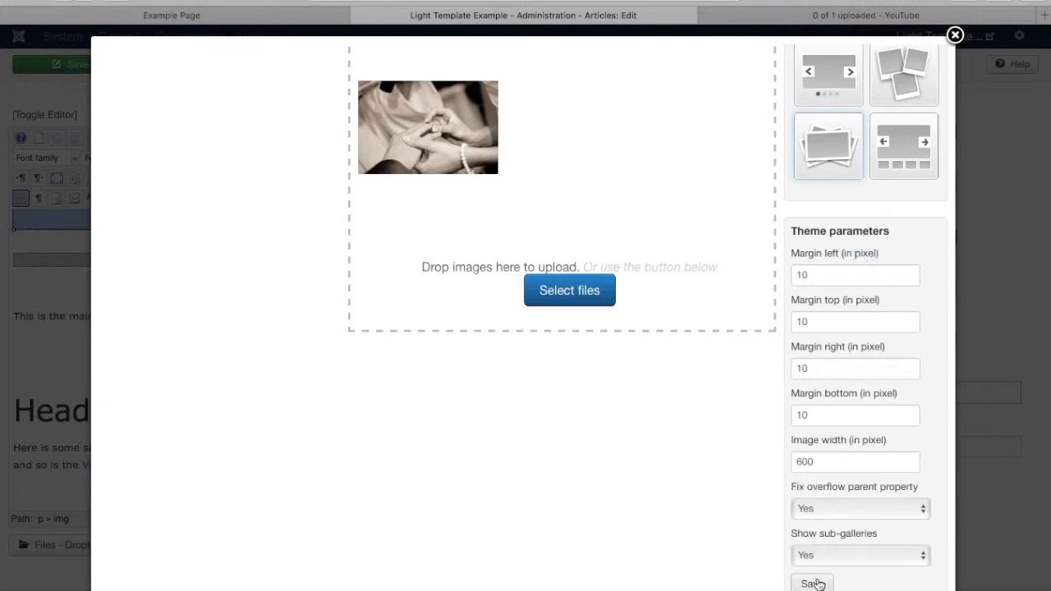
Step: Save the gallery's theme parameters, then reload the Example Page on the website to view the stacked photos gallery
left_click(813, 584)
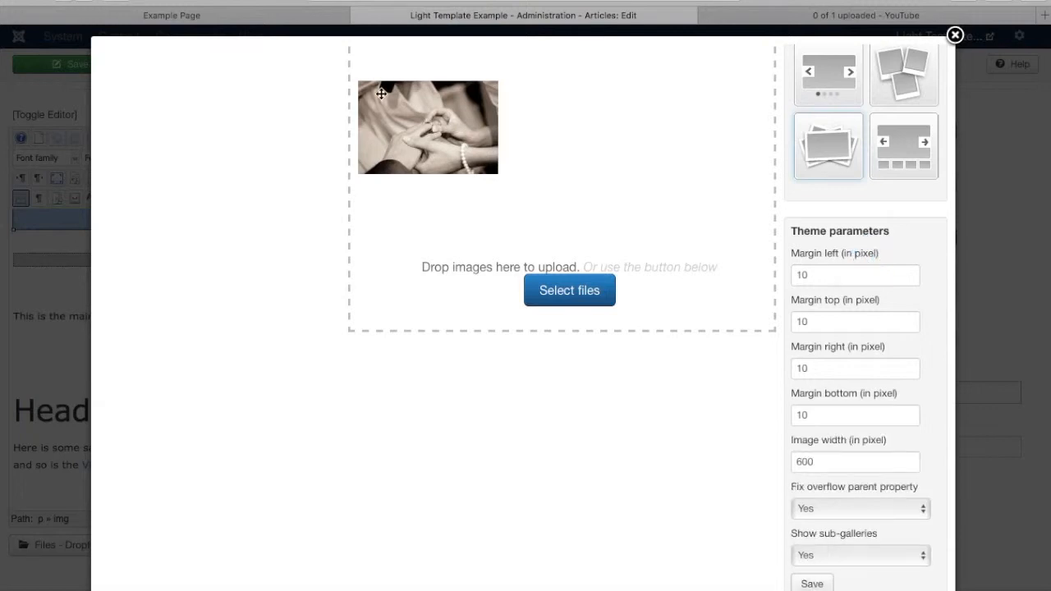
left_click(260, 19)
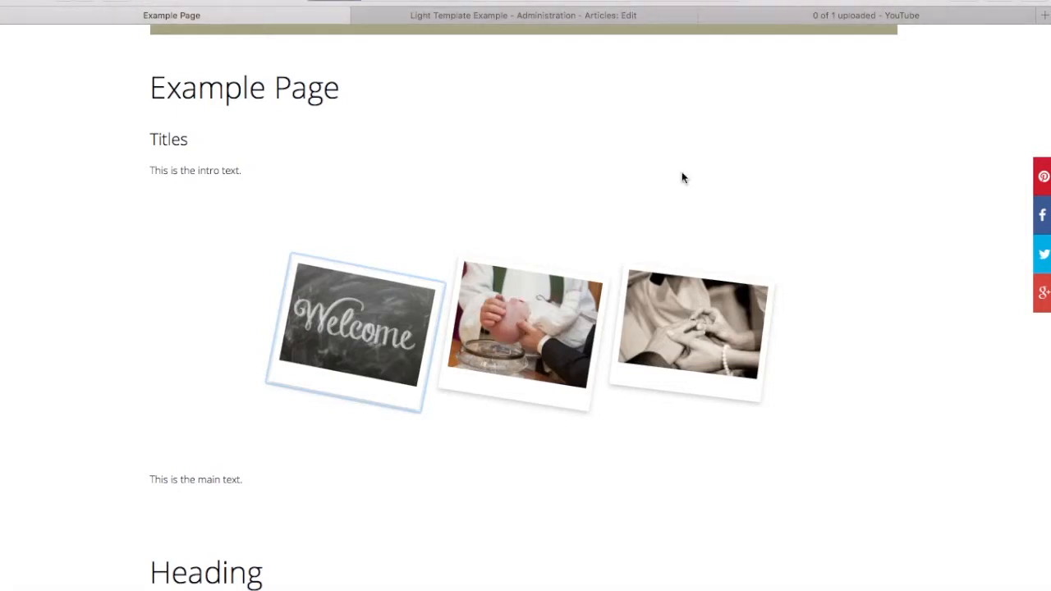
key("super+r")
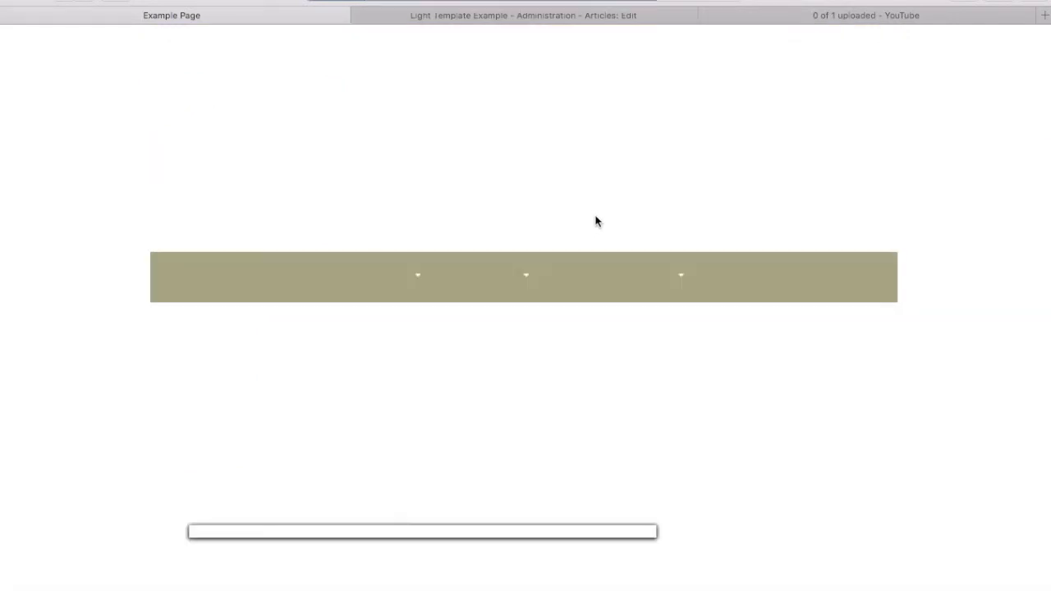
scroll(501, 316, "down", 5)
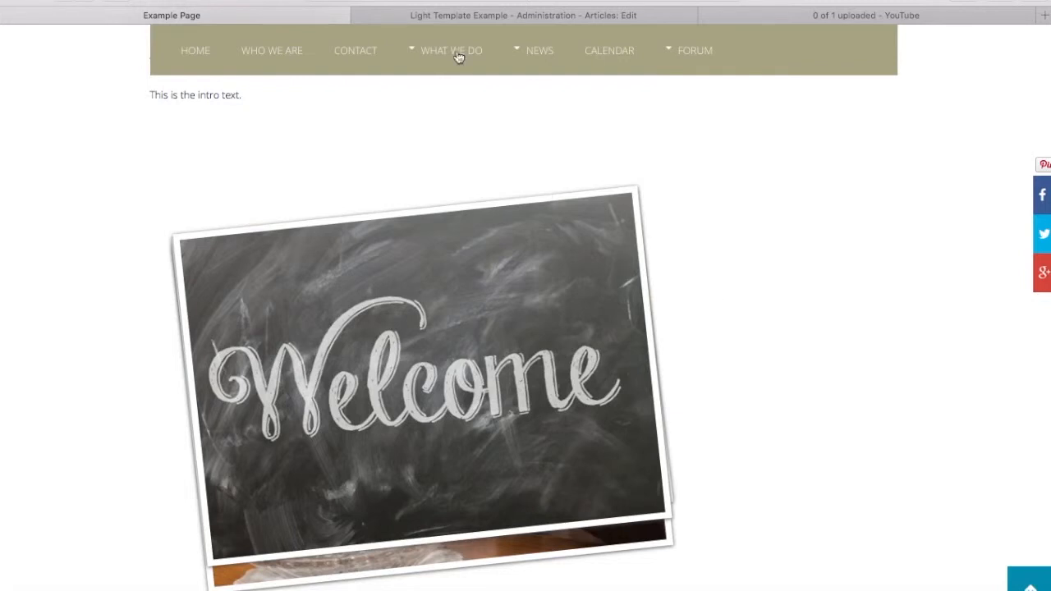
Step: Return to the article being edited and close the Droppics gallery window
left_click(460, 17)
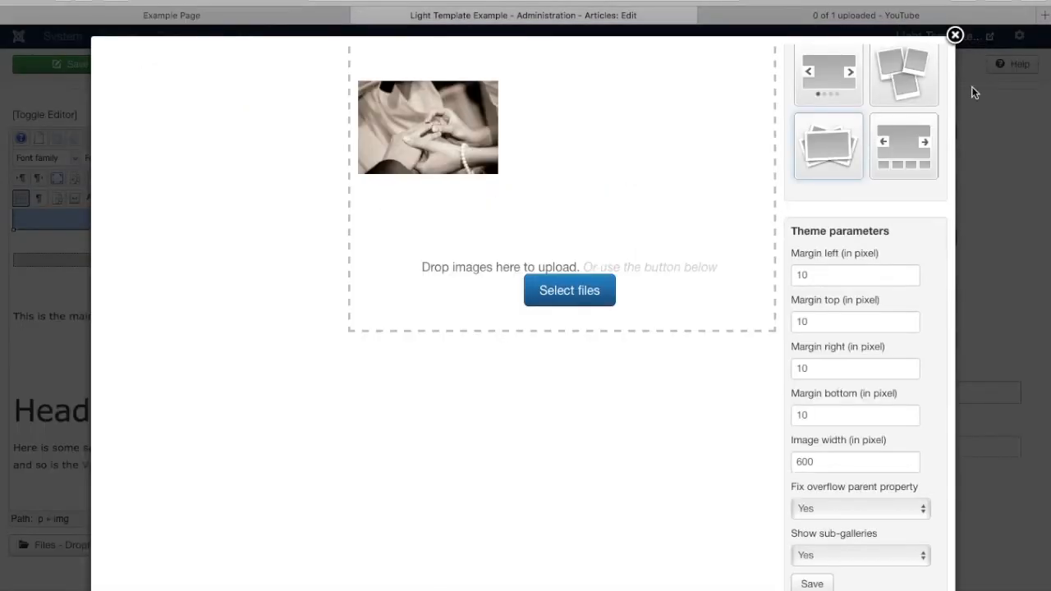
left_click(956, 35)
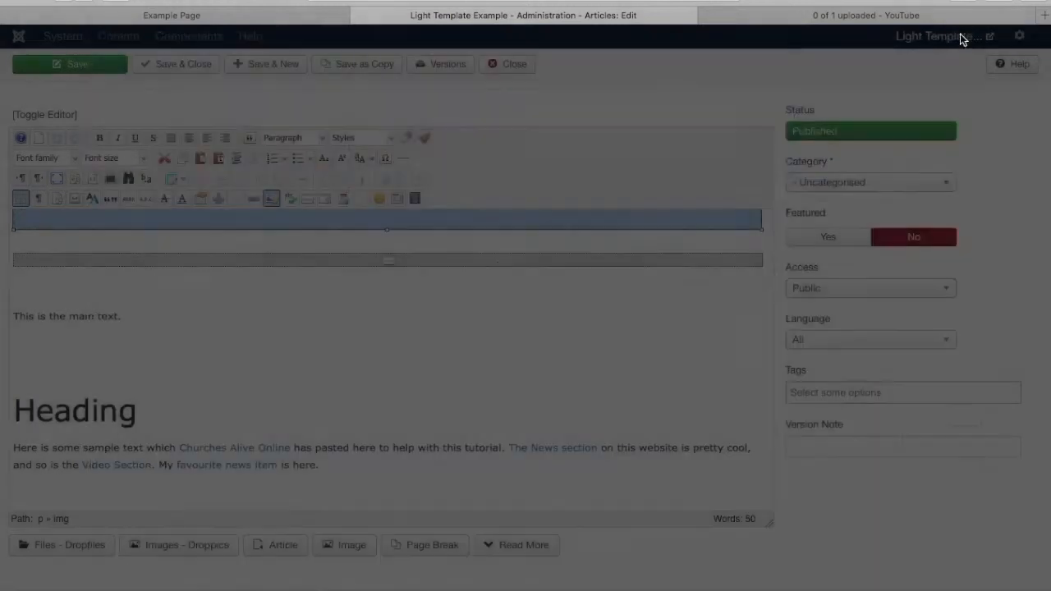